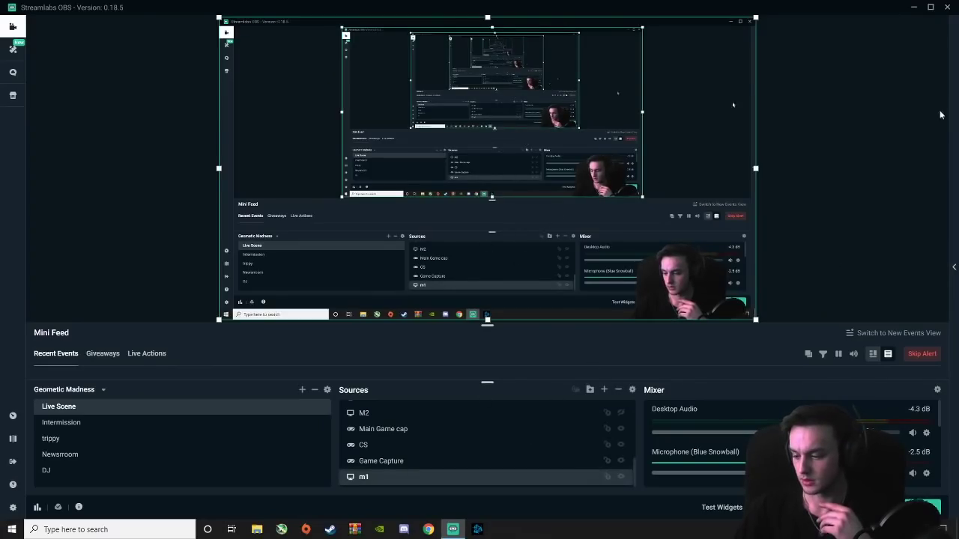
Step: Minimize the Streamlabs OBS window to clear the desktop
{"action": "left_click", "coordinate": [916, 10]}
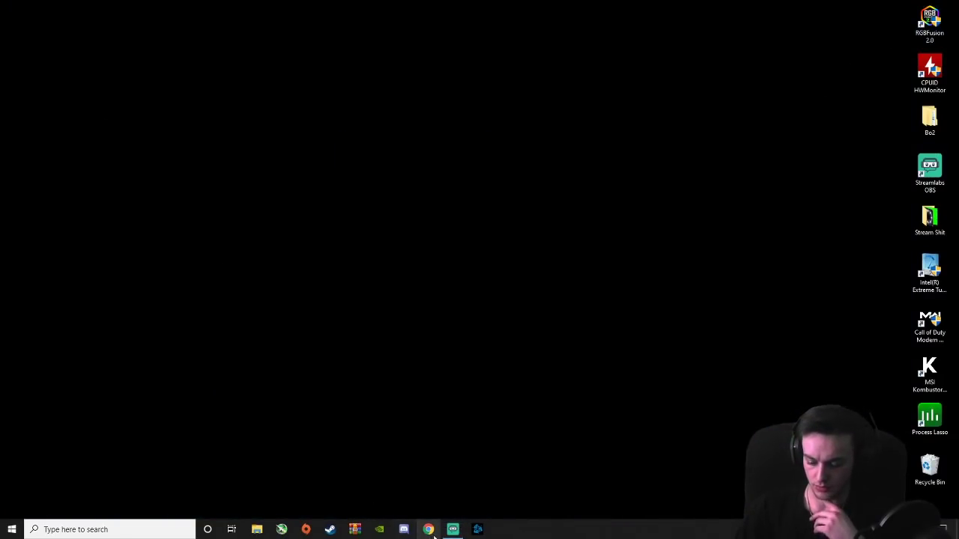
{"action": "left_click", "coordinate": [452, 529]}
{"action": "left_click_drag", "start_coordinate": [427, 10], "coordinate": [2, 176]}
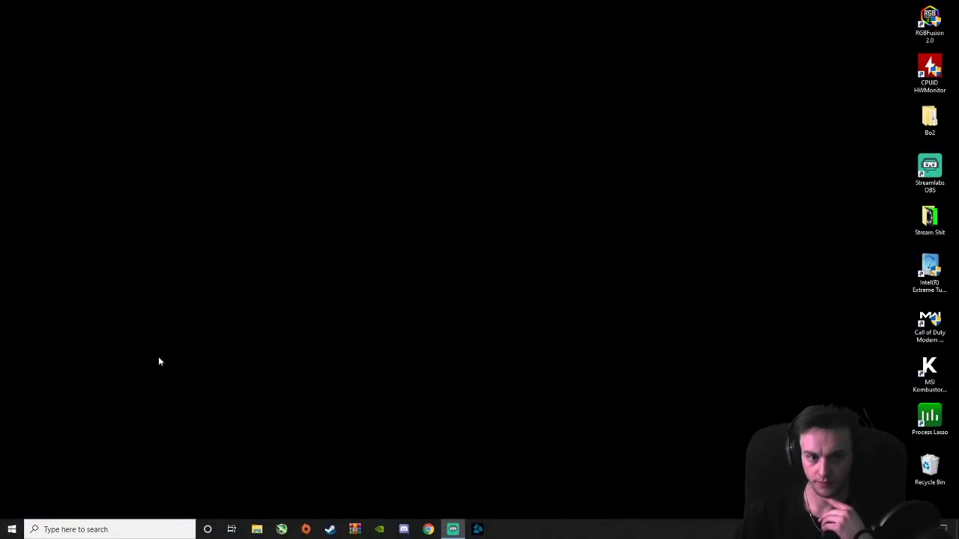
{"action": "left_click_drag", "start_coordinate": [470, 156], "coordinate": [318, 409]}
{"action": "left_click_drag", "start_coordinate": [621, 145], "coordinate": [517, 255]}
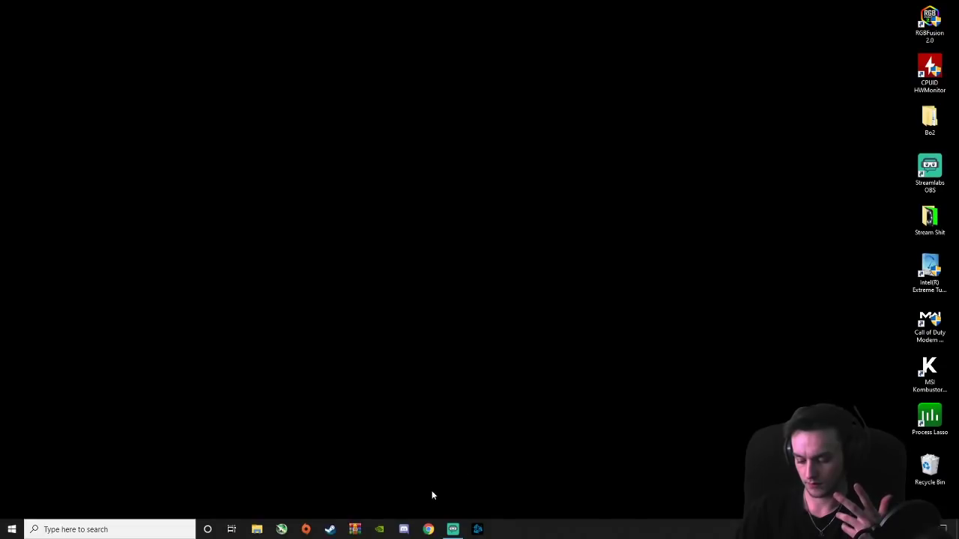
Step: Switch to the Blizzard launcher, show Call of Duty: MW in Explorer and open the Call of Duty Modern Warfare folder
{"action": "left_click", "coordinate": [477, 529]}
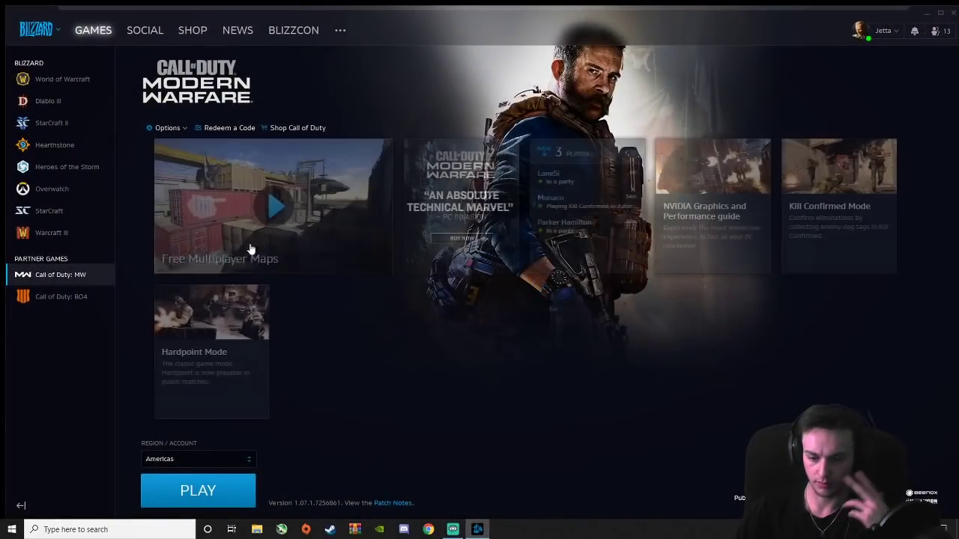
{"action": "left_click", "coordinate": [167, 127]}
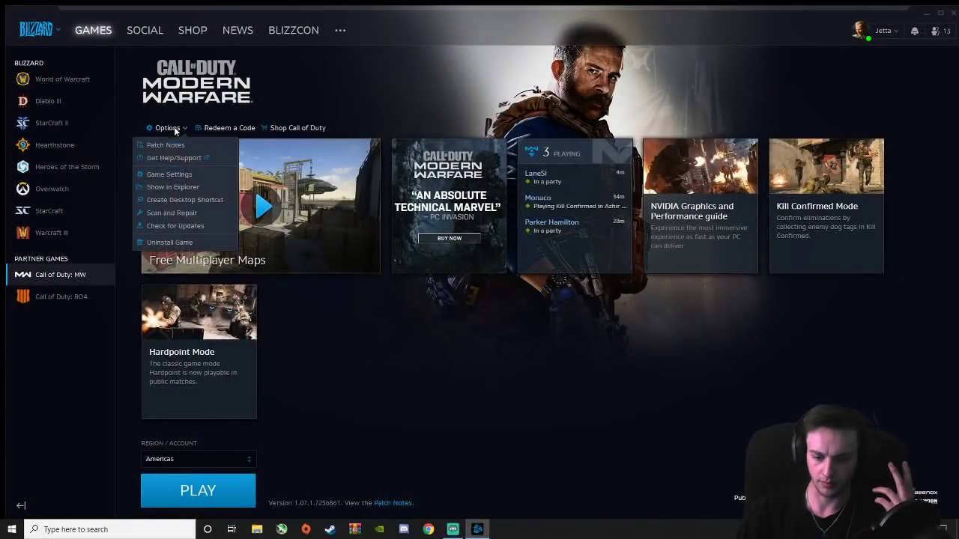
{"action": "left_click", "coordinate": [195, 188]}
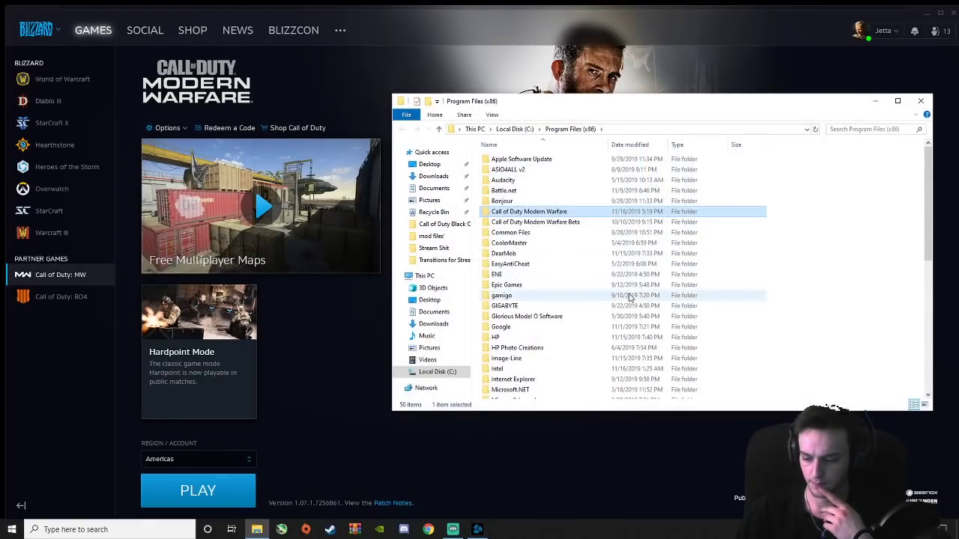
{"action": "scroll", "coordinate": [629, 298], "scroll_direction": "down", "scroll_amount": 8}
{"action": "scroll", "coordinate": [616, 291], "scroll_direction": "up", "scroll_amount": 9}
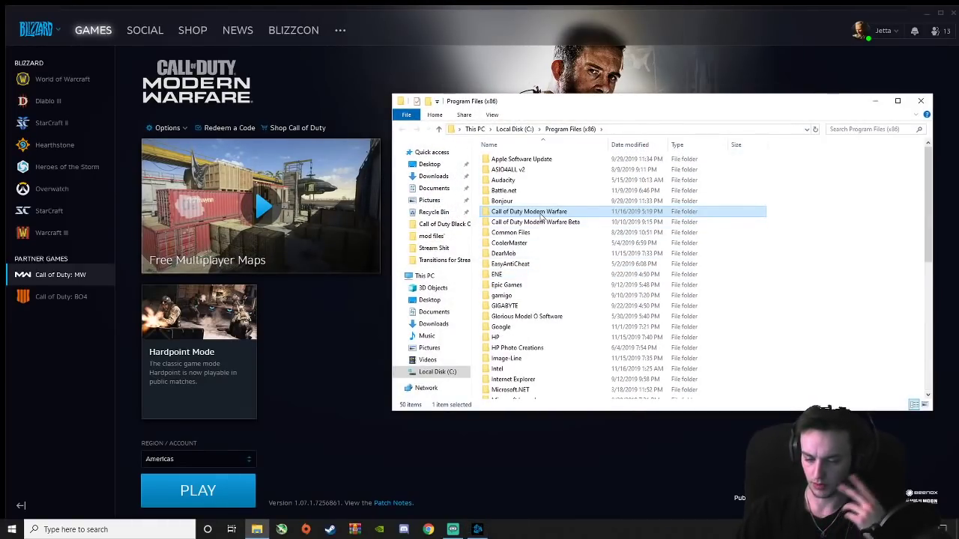
{"action": "double_click", "coordinate": [541, 214]}
Step: Check the Modern Warfare Launcher's compatibility properties for disabled fullscreen optimizations and running as administrator, and accept the dialog
{"action": "scroll", "coordinate": [542, 247], "scroll_direction": "down", "scroll_amount": 5}
{"action": "left_click", "coordinate": [537, 321]}
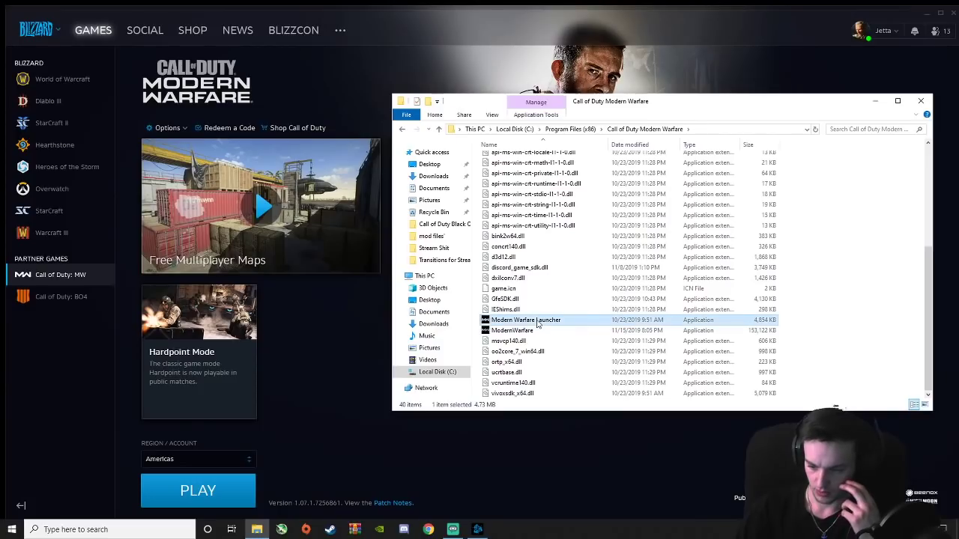
{"action": "right_click", "coordinate": [565, 326]}
{"action": "left_click", "coordinate": [570, 312]}
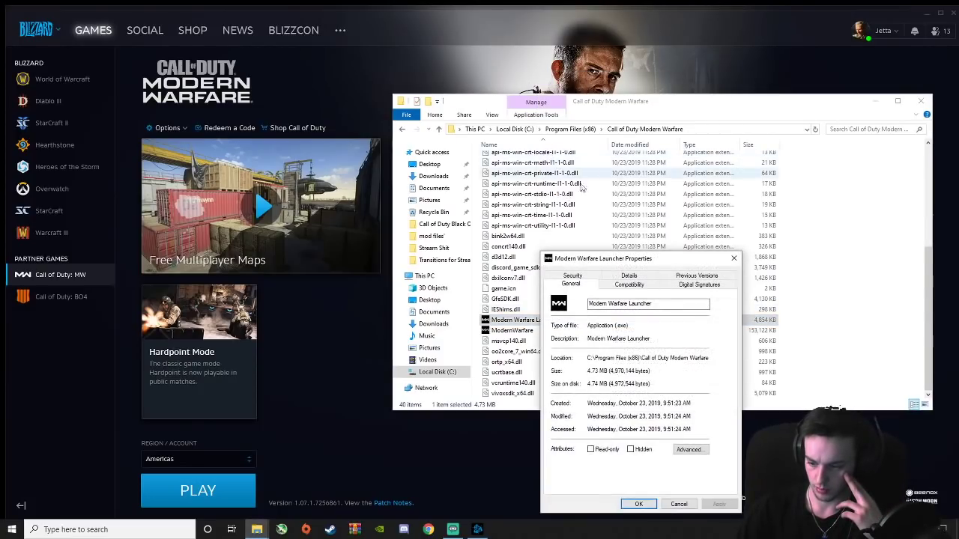
{"action": "left_click_drag", "start_coordinate": [623, 257], "coordinate": [499, 141]}
{"action": "left_click", "coordinate": [493, 129]}
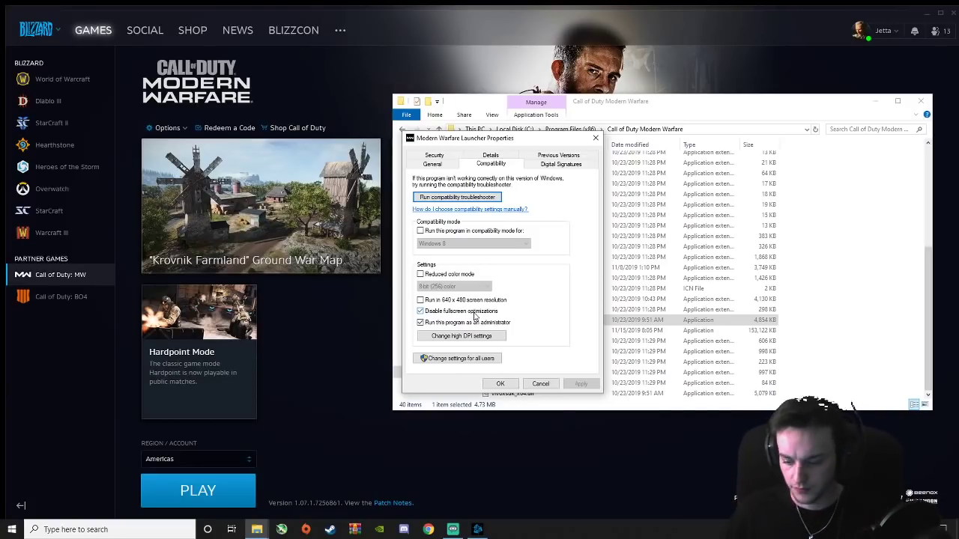
{"action": "left_click", "coordinate": [500, 384]}
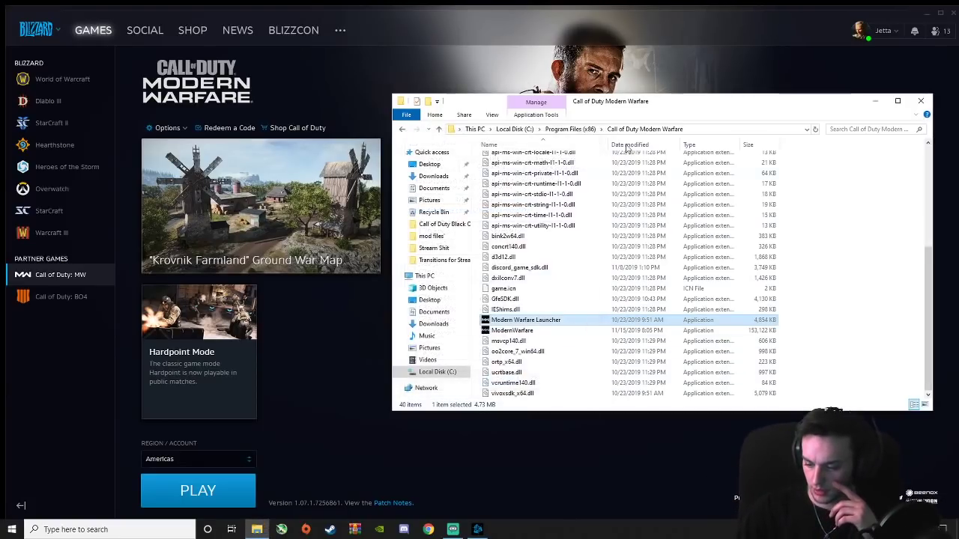
Step: Check the same two compatibility options in the ModernWarfare application's properties, accept the dialog and close the game folder
{"action": "right_click", "coordinate": [574, 334]}
{"action": "left_click", "coordinate": [565, 331]}
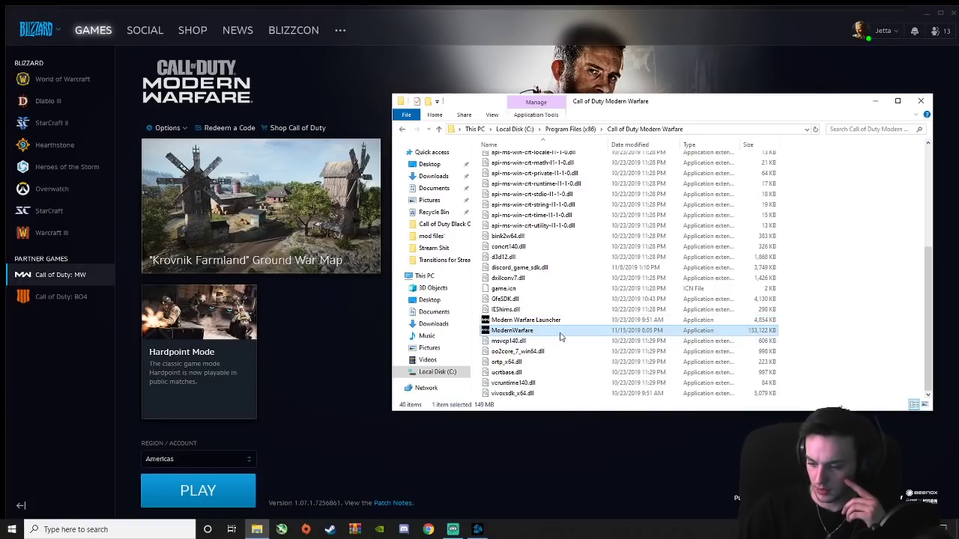
{"action": "right_click", "coordinate": [561, 333]}
{"action": "left_click", "coordinate": [610, 329]}
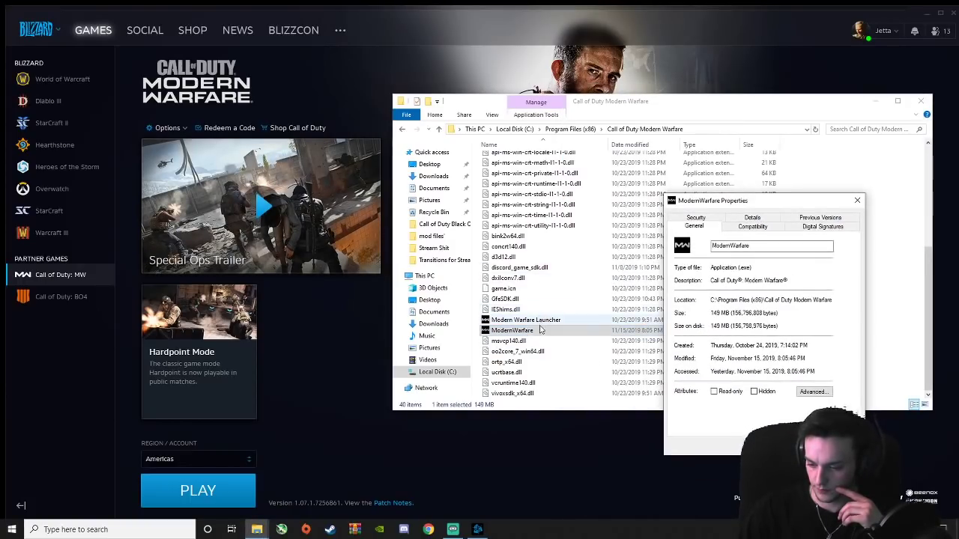
{"action": "left_click", "coordinate": [752, 226]}
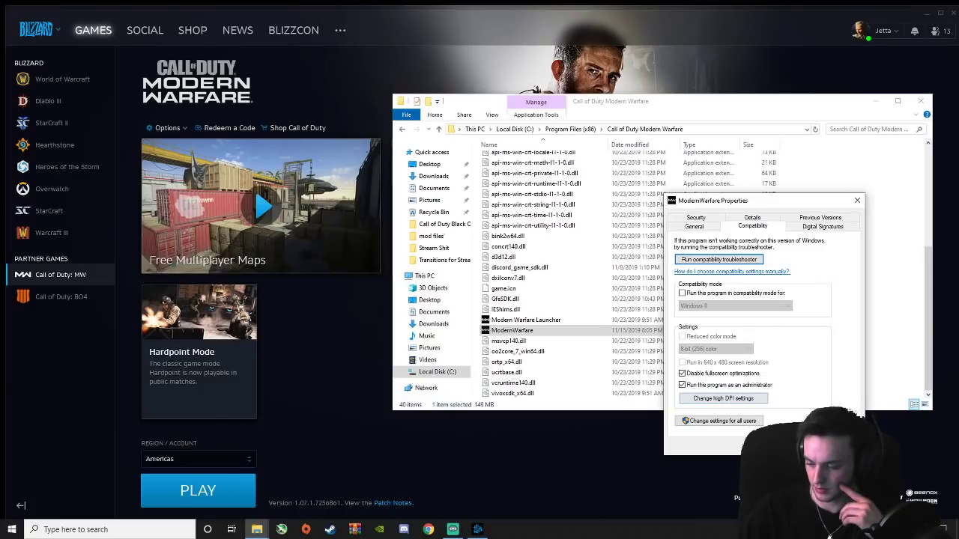
{"action": "left_click", "coordinate": [750, 445]}
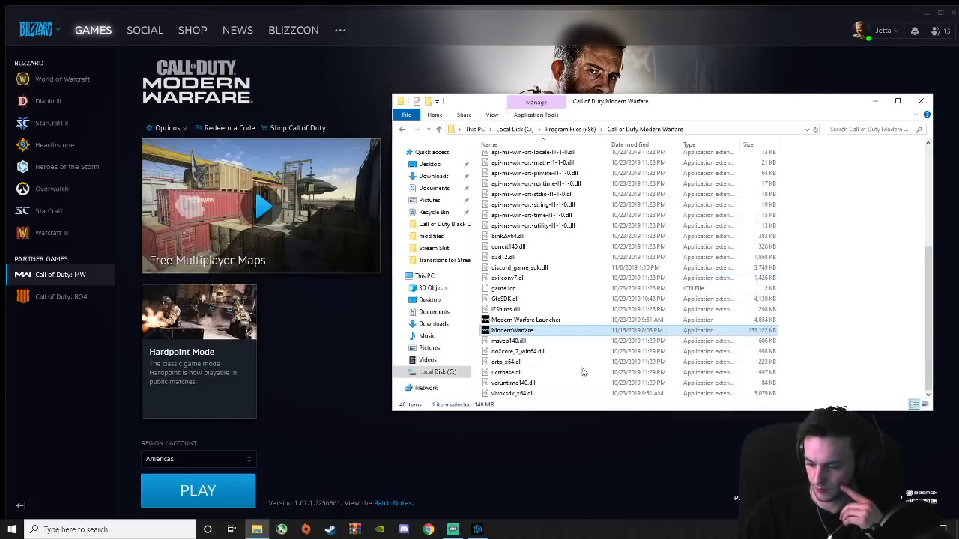
{"action": "left_click", "coordinate": [922, 102]}
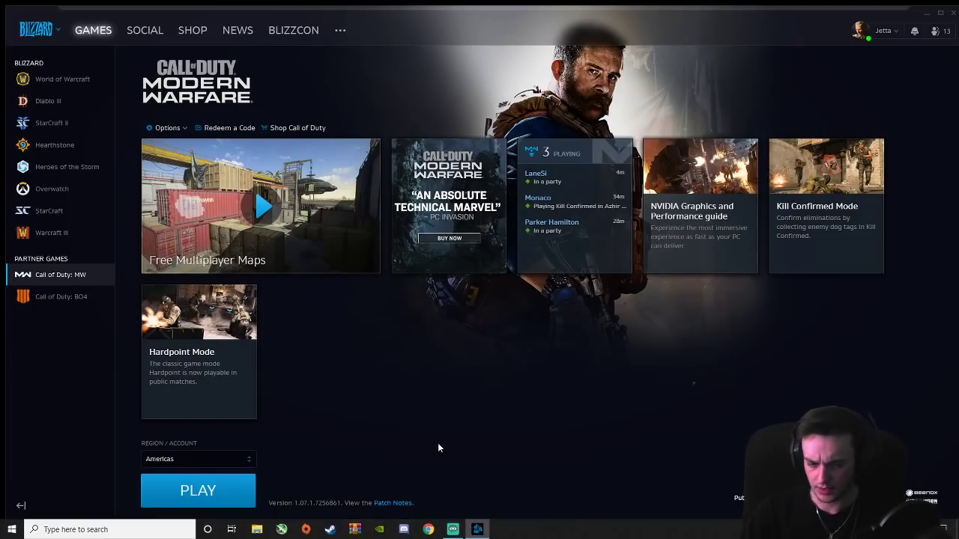
Step: Open GeForce Experience, check the in-game overlay switch in its general settings, and close the program
{"action": "left_click", "coordinate": [379, 529]}
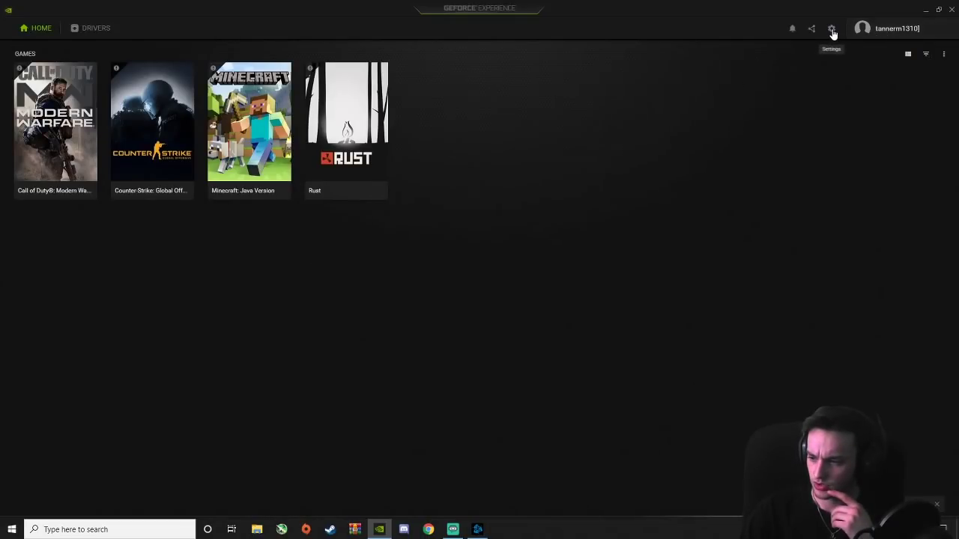
{"action": "left_click", "coordinate": [832, 29]}
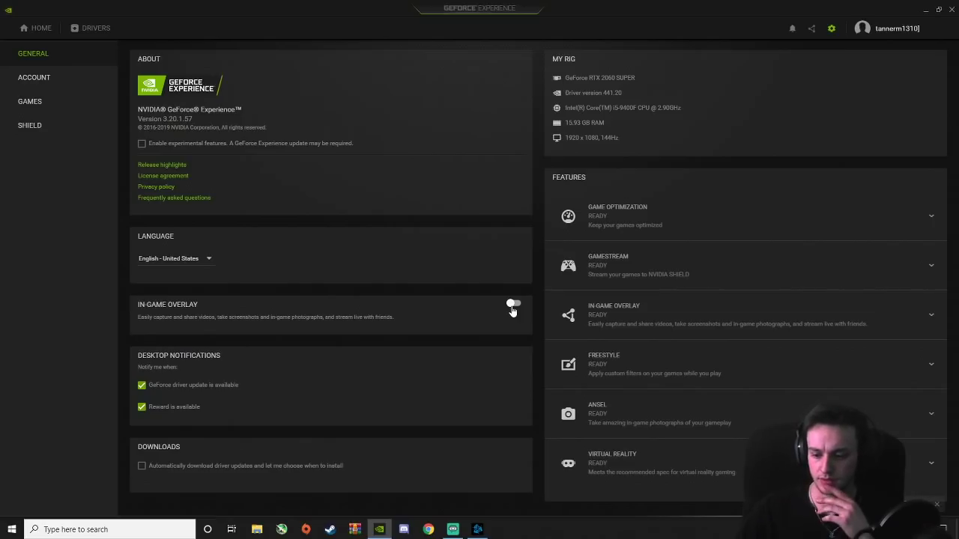
{"action": "left_click", "coordinate": [950, 12]}
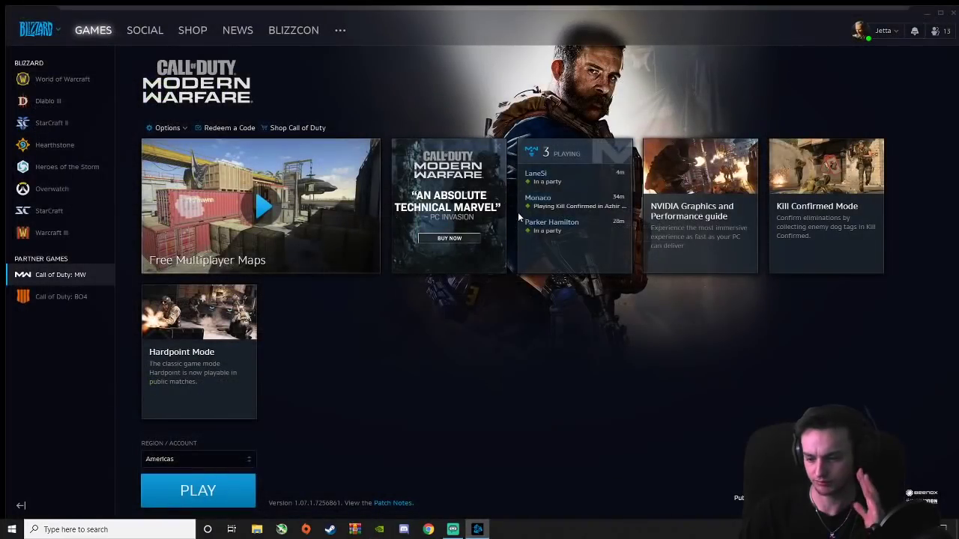
Step: Minimize the Blizzard launcher and check the in-game overlay switch in Discord's Overlay settings
{"action": "left_click", "coordinate": [927, 14]}
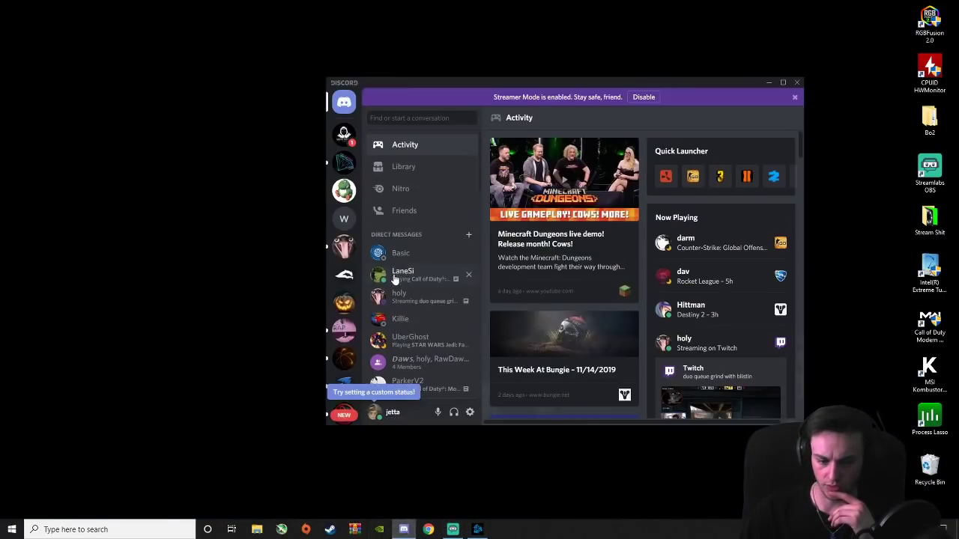
{"action": "left_click", "coordinate": [470, 412]}
{"action": "scroll", "coordinate": [390, 269], "scroll_direction": "down", "scroll_amount": 3}
{"action": "scroll", "coordinate": [394, 262], "scroll_direction": "up", "scroll_amount": 2}
{"action": "left_click", "coordinate": [354, 239]}
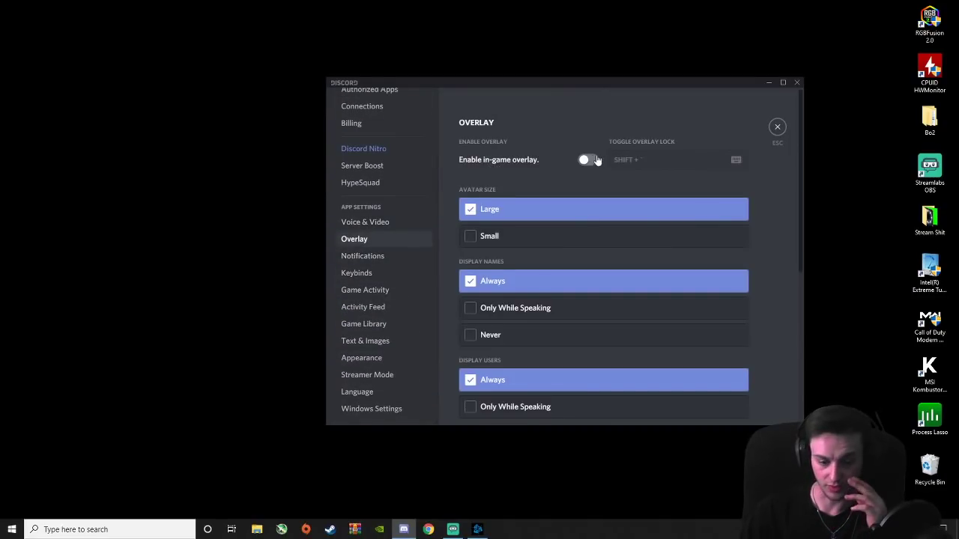
Step: Check the overlay state of Call of Duty: Modern Warfare in Discord's Game Activity settings and close Discord
{"action": "left_click", "coordinate": [390, 289]}
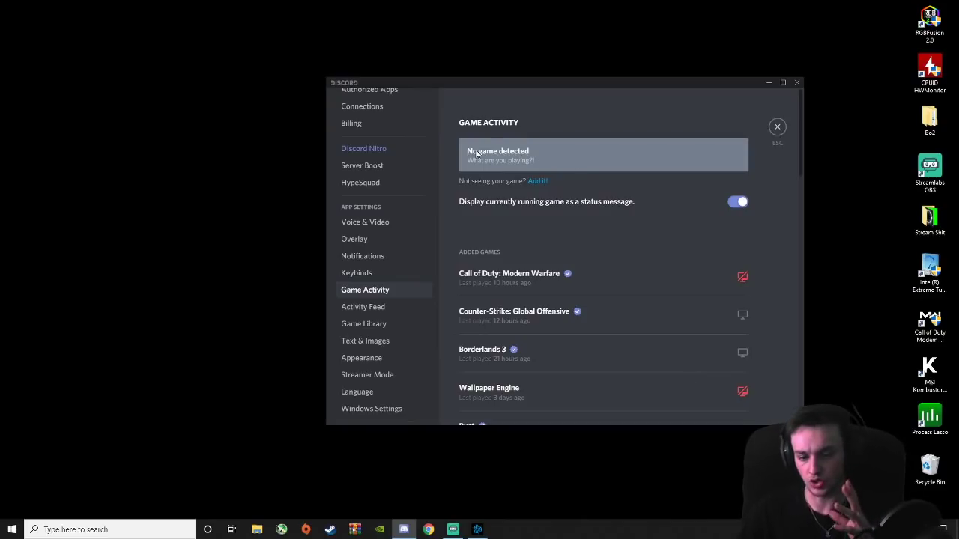
{"action": "left_click", "coordinate": [477, 530]}
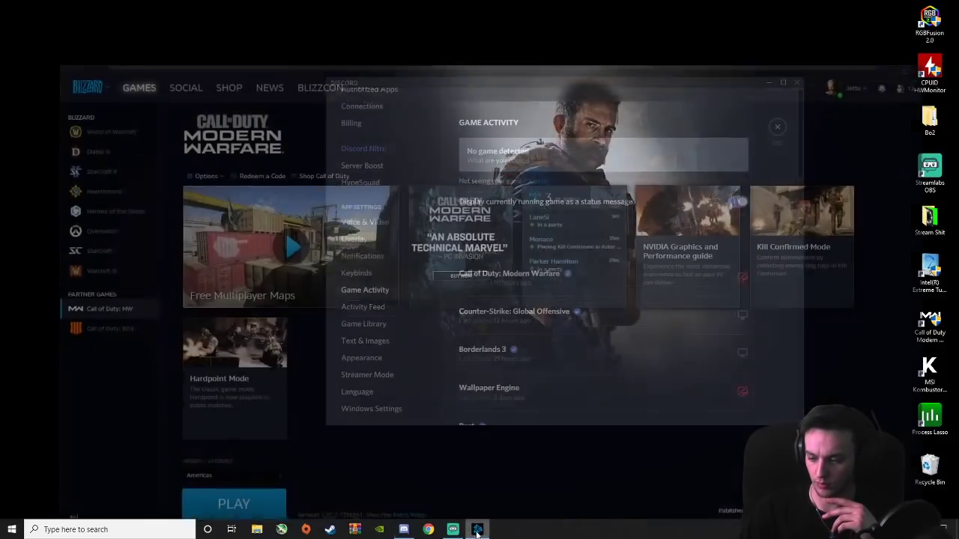
{"action": "left_click", "coordinate": [480, 530]}
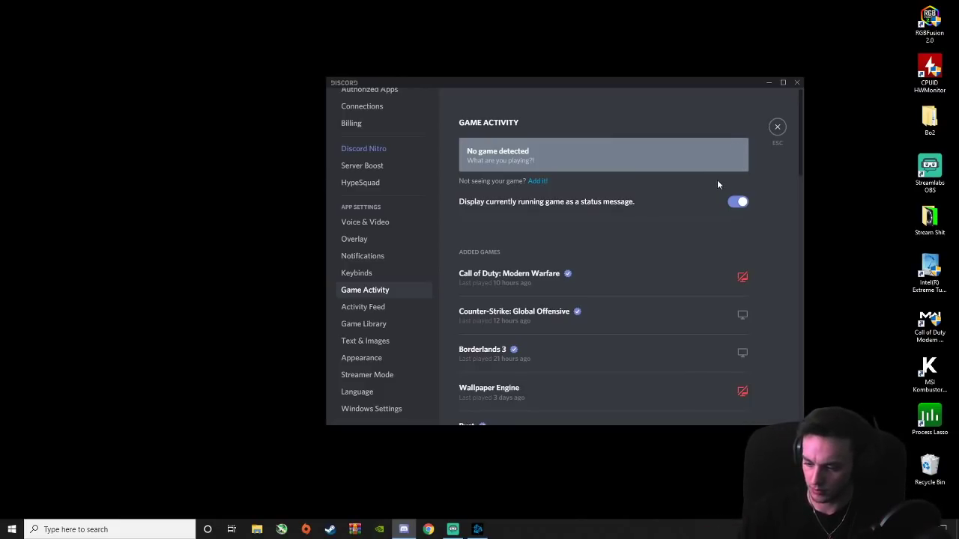
{"action": "left_click", "coordinate": [779, 126]}
{"action": "left_click", "coordinate": [797, 82]}
Step: Open Process Lasso from the desktop and look through its list of running processes
{"action": "left_click_drag", "start_coordinate": [746, 110], "coordinate": [587, 245]}
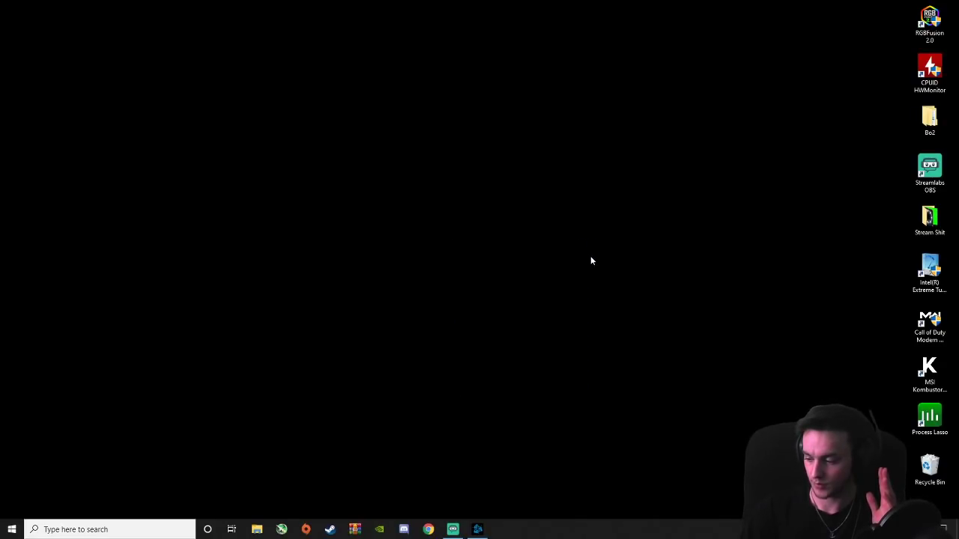
{"action": "double_click", "coordinate": [930, 417]}
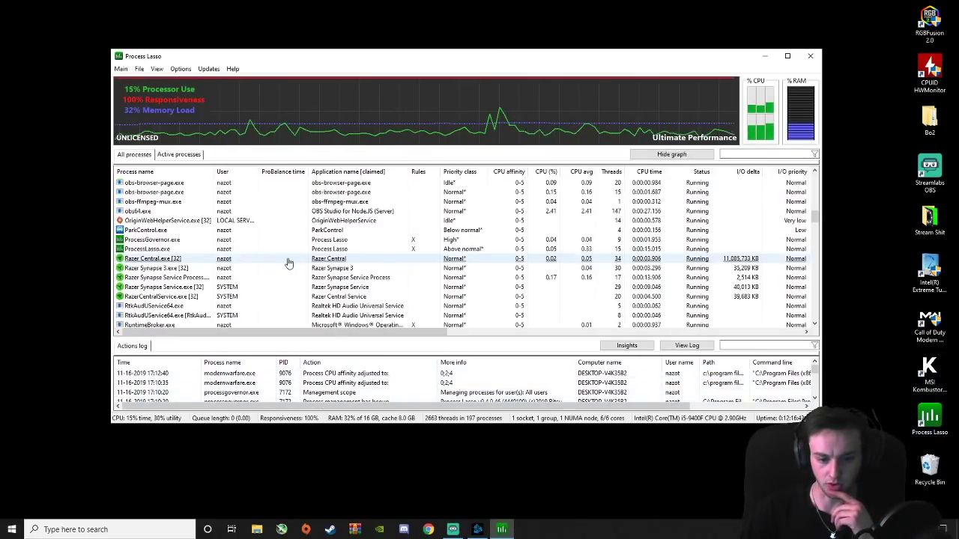
{"action": "scroll", "coordinate": [315, 274], "scroll_direction": "up", "scroll_amount": 3}
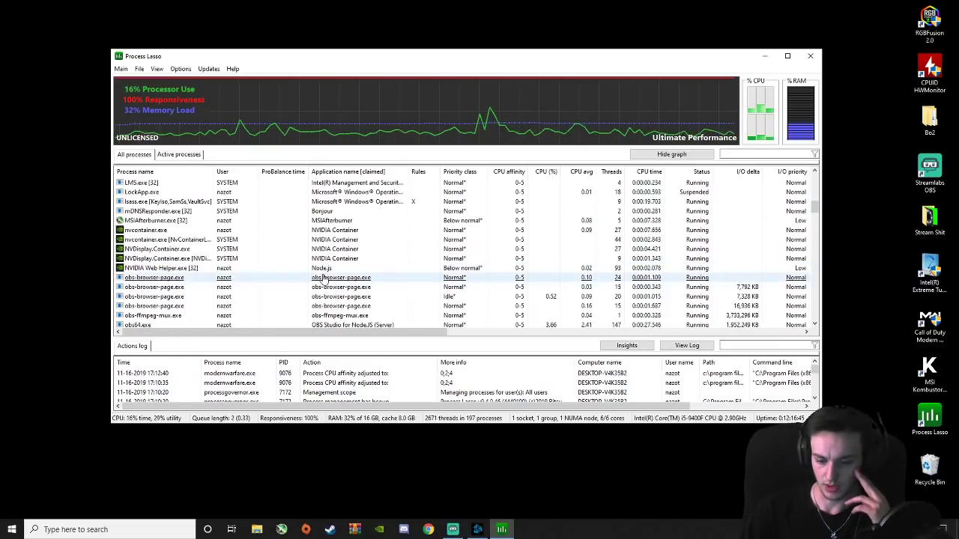
Step: Launch Call of Duty: Modern Warfare from the Blizzard launcher and enter its Multiplayer mode
{"action": "left_click", "coordinate": [477, 529]}
{"action": "left_click", "coordinate": [475, 529]}
{"action": "left_click", "coordinate": [476, 529]}
{"action": "left_click", "coordinate": [210, 493]}
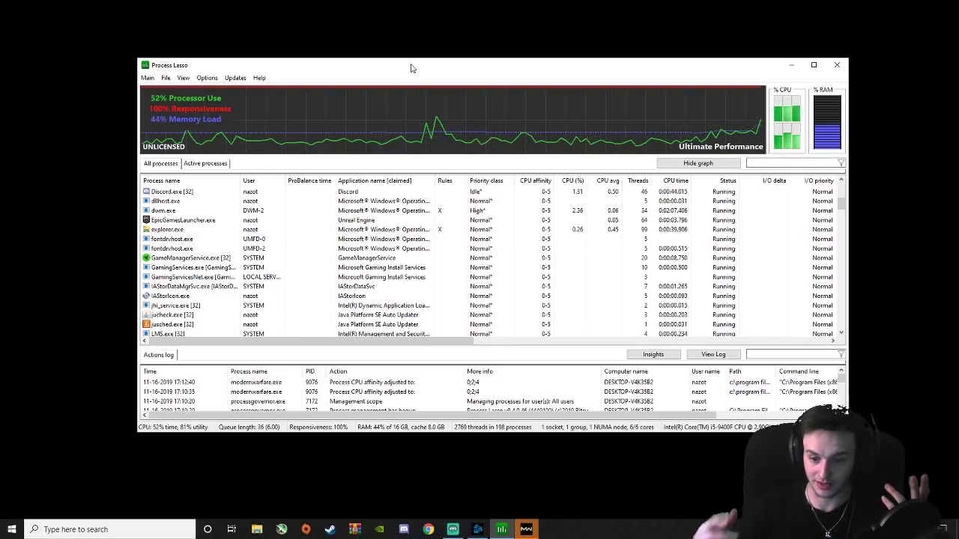
{"action": "mouse_move", "coordinate": [340, 73]}
{"action": "left_mouse_down"}
{"action": "mouse_move", "coordinate": [242, 60]}
{"action": "mouse_move", "coordinate": [315, 70]}
{"action": "mouse_move", "coordinate": [287, 40]}
{"action": "left_mouse_up"}
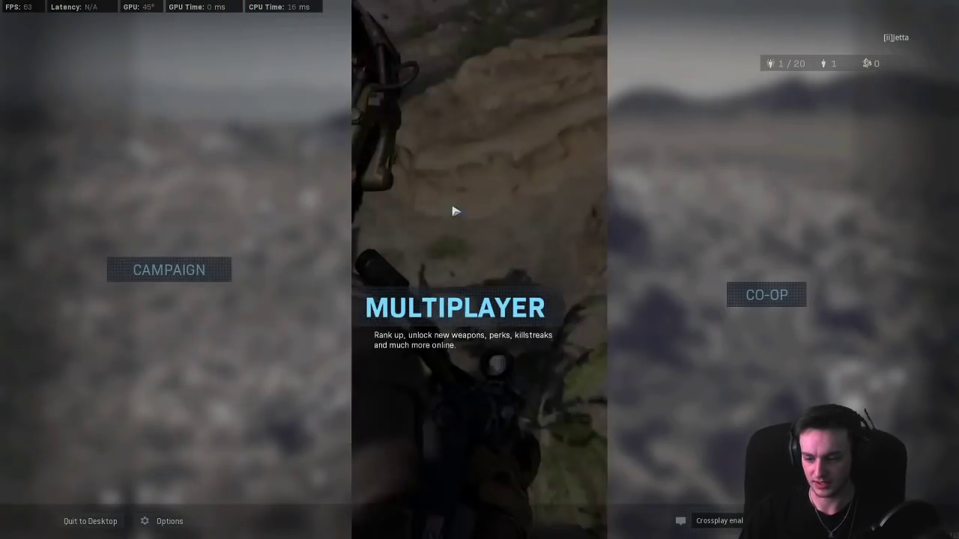
{"action": "left_click", "coordinate": [453, 208]}
Step: Switch to Process Lasso and set the permanent (Always) priority class of ModernWarfare.exe to Normal
{"action": "key", "text": "alt+Tab"}
{"action": "scroll", "coordinate": [289, 215], "scroll_direction": "down", "scroll_amount": 5}
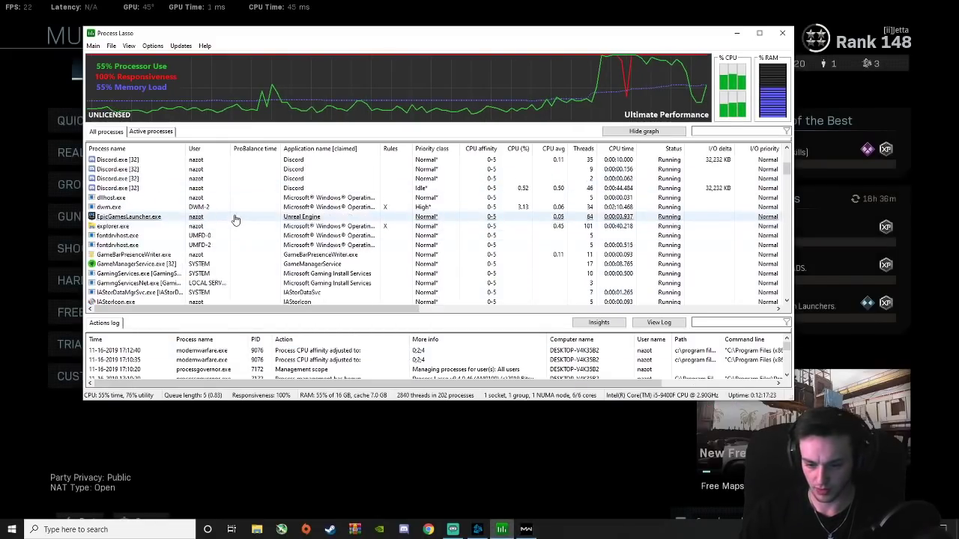
{"action": "scroll", "coordinate": [238, 227], "scroll_direction": "down", "scroll_amount": 10}
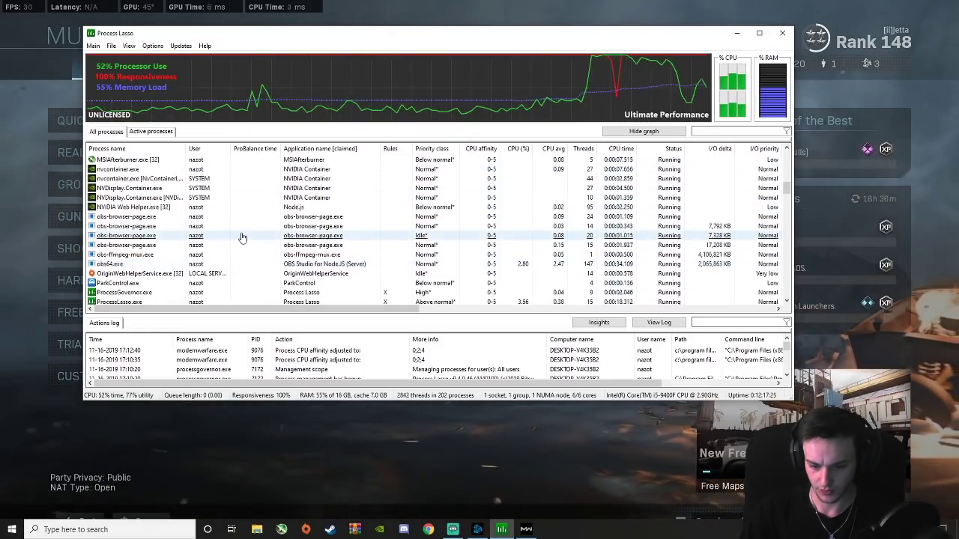
{"action": "scroll", "coordinate": [243, 241], "scroll_direction": "up", "scroll_amount": 12}
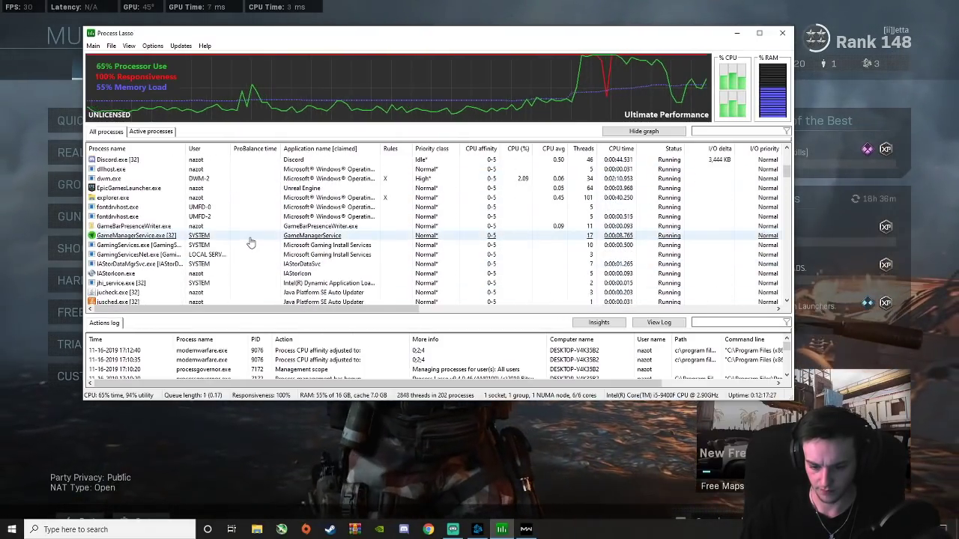
{"action": "scroll", "coordinate": [240, 292], "scroll_direction": "down", "scroll_amount": 2}
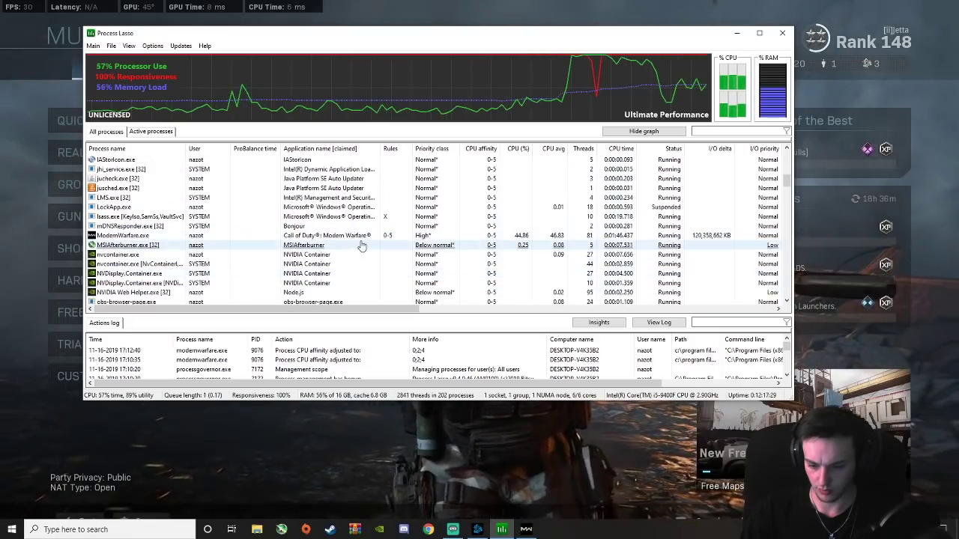
{"action": "right_click", "coordinate": [447, 236]}
{"action": "mouse_move", "coordinate": [517, 253]}
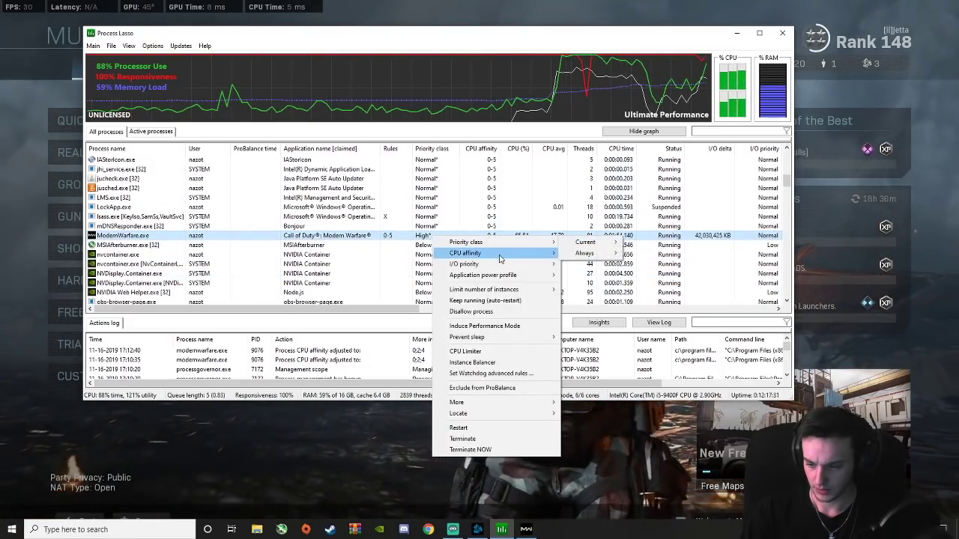
{"action": "mouse_move", "coordinate": [576, 256]}
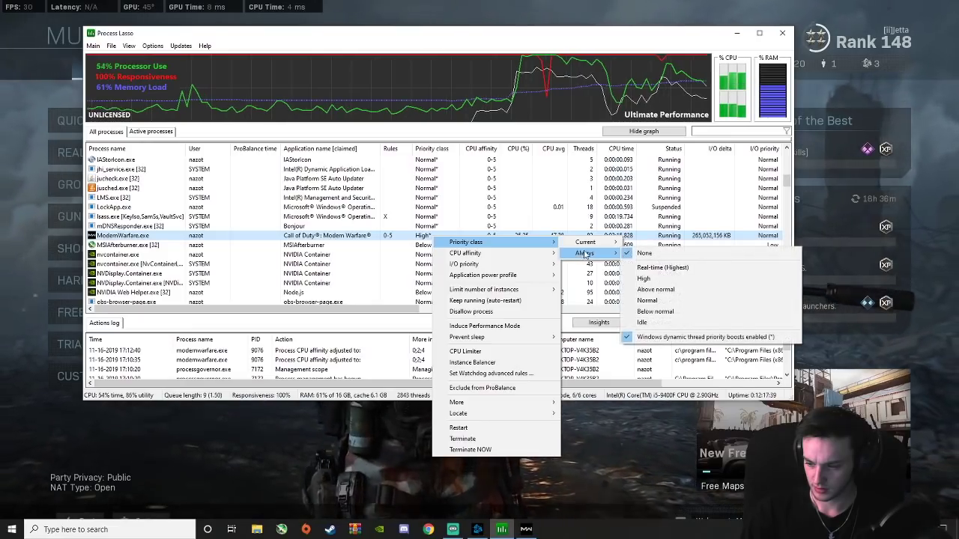
{"action": "left_click", "coordinate": [647, 275]}
Step: Check the current priority class options for ModernWarfare.exe and return to the game
{"action": "right_click", "coordinate": [462, 239]}
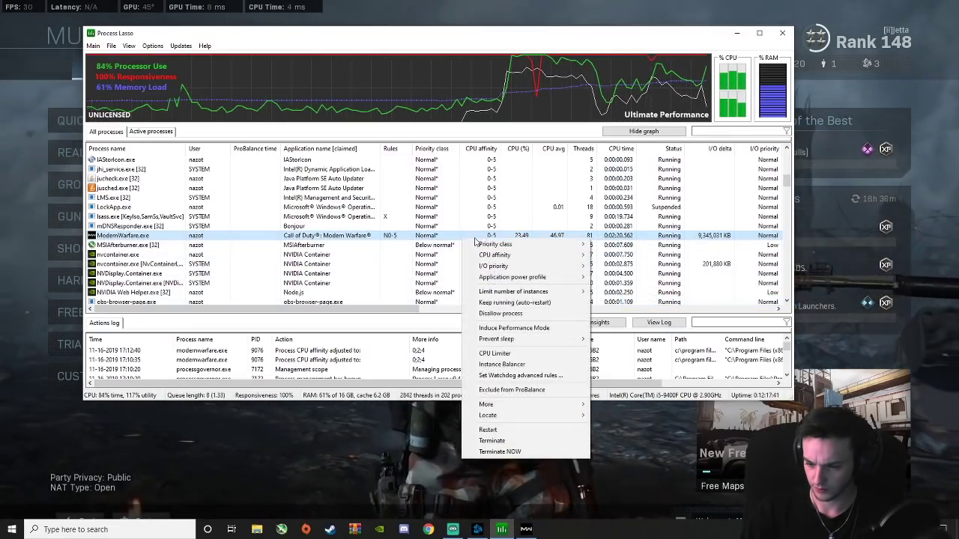
{"action": "mouse_move", "coordinate": [517, 244]}
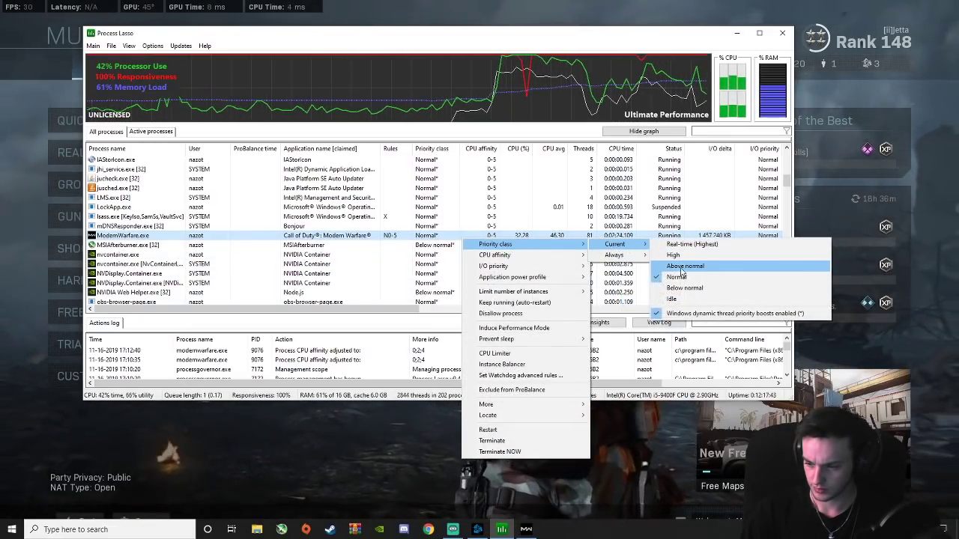
{"action": "left_click", "coordinate": [612, 228]}
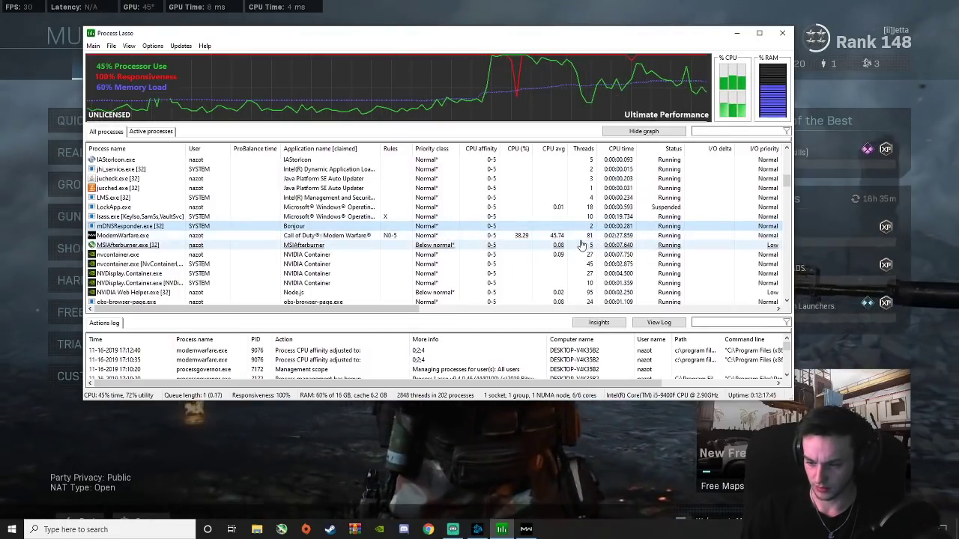
{"action": "left_click", "coordinate": [457, 238]}
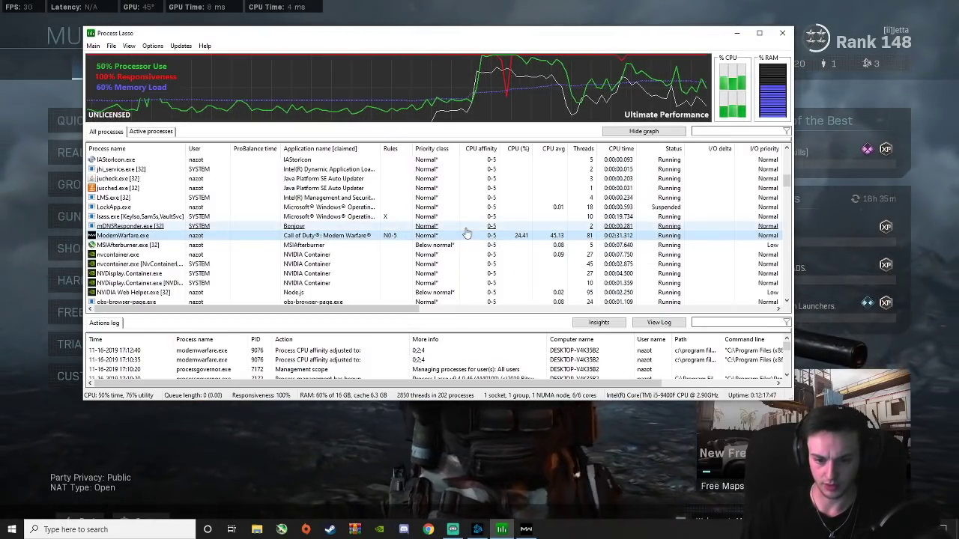
{"action": "left_click", "coordinate": [552, 454]}
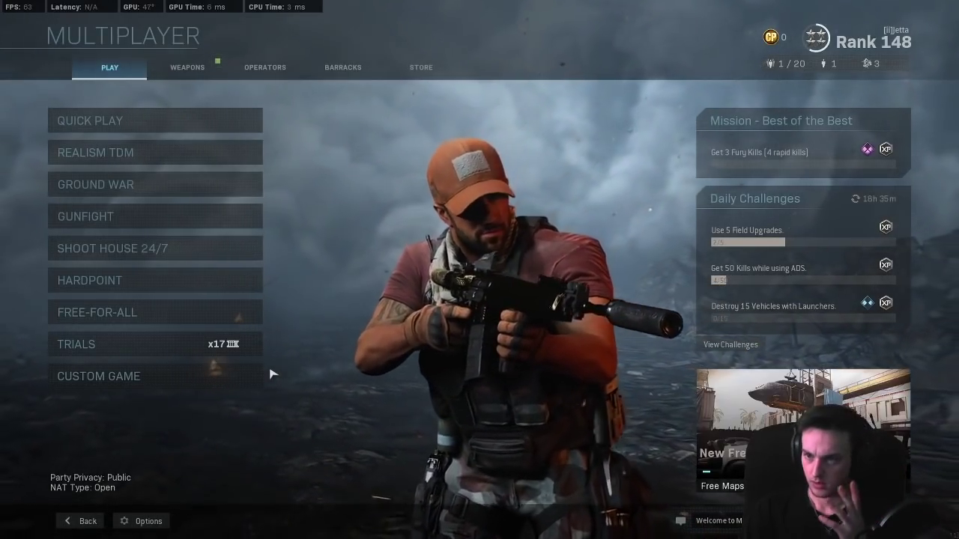
Step: Open the game's graphics options, set DirectX Raytracing to Disabled and apply the settings
{"action": "left_click", "coordinate": [157, 522]}
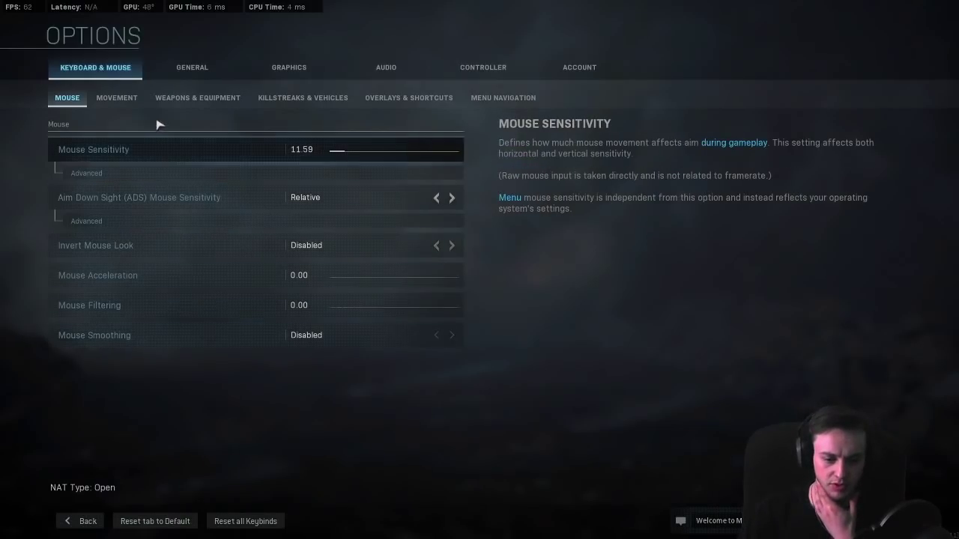
{"action": "left_click", "coordinate": [288, 67]}
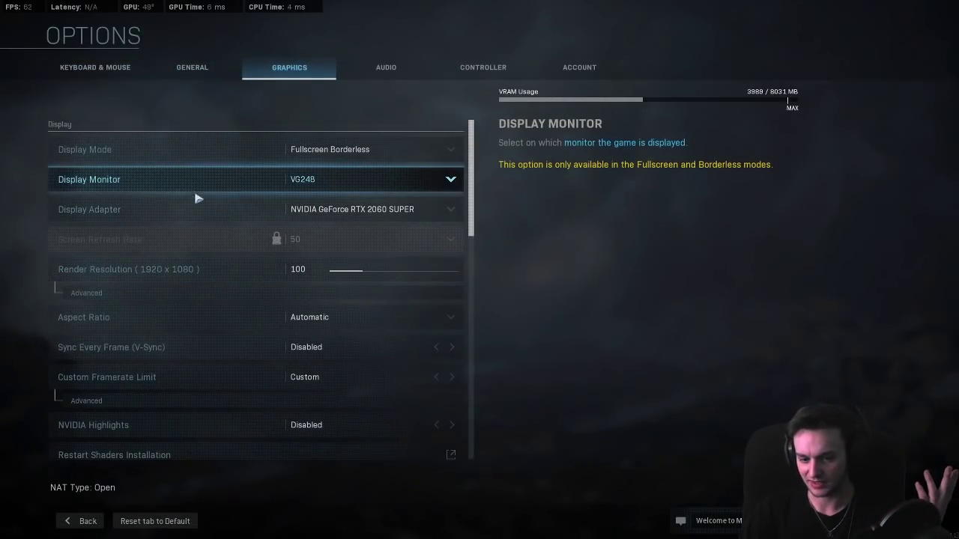
{"action": "scroll", "coordinate": [184, 229], "scroll_direction": "down", "scroll_amount": 2}
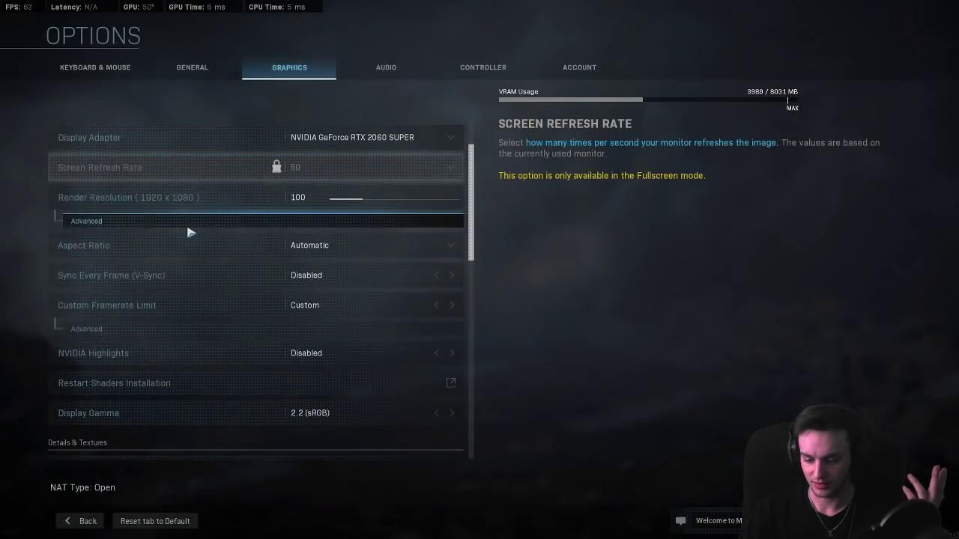
{"action": "scroll", "coordinate": [188, 229], "scroll_direction": "down", "scroll_amount": 6}
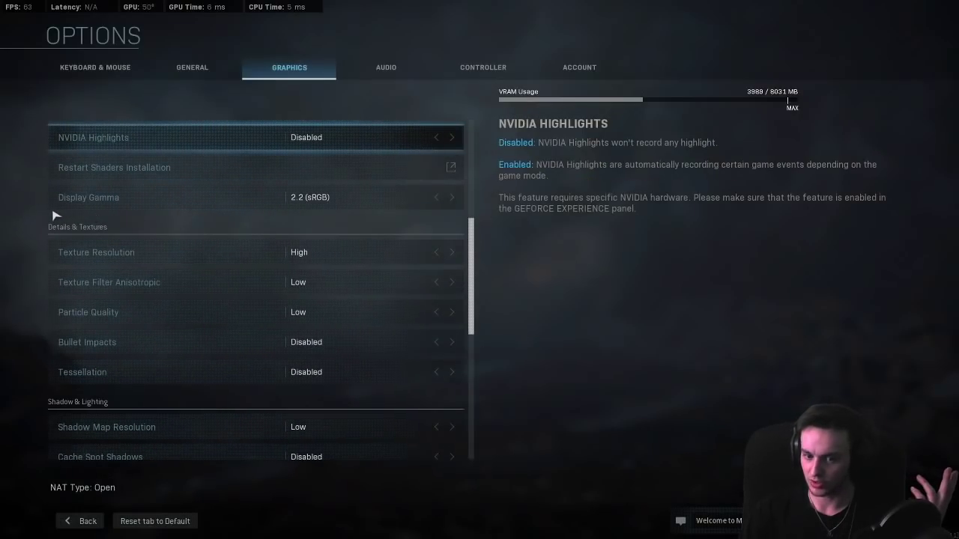
{"action": "scroll", "coordinate": [127, 236], "scroll_direction": "down", "scroll_amount": 1}
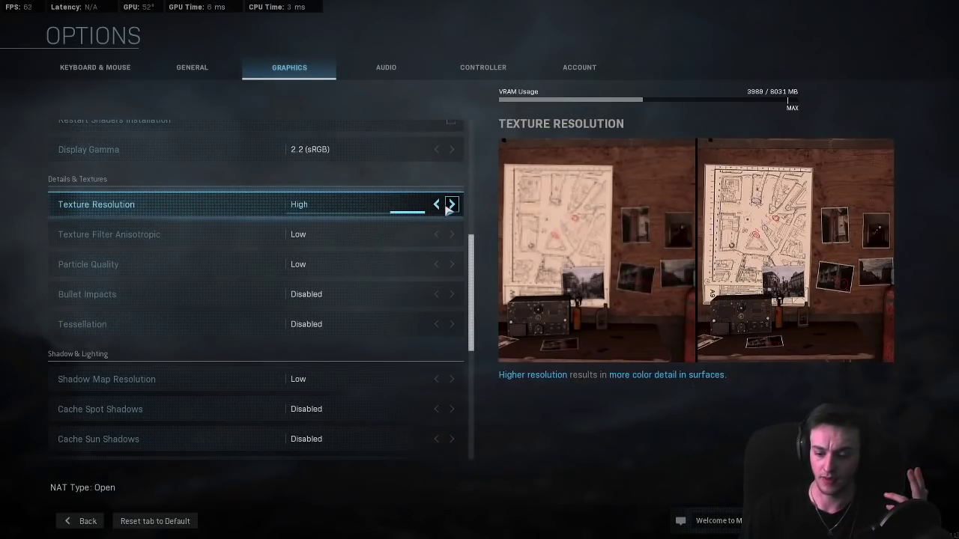
{"action": "scroll", "coordinate": [341, 259], "scroll_direction": "down", "scroll_amount": 2}
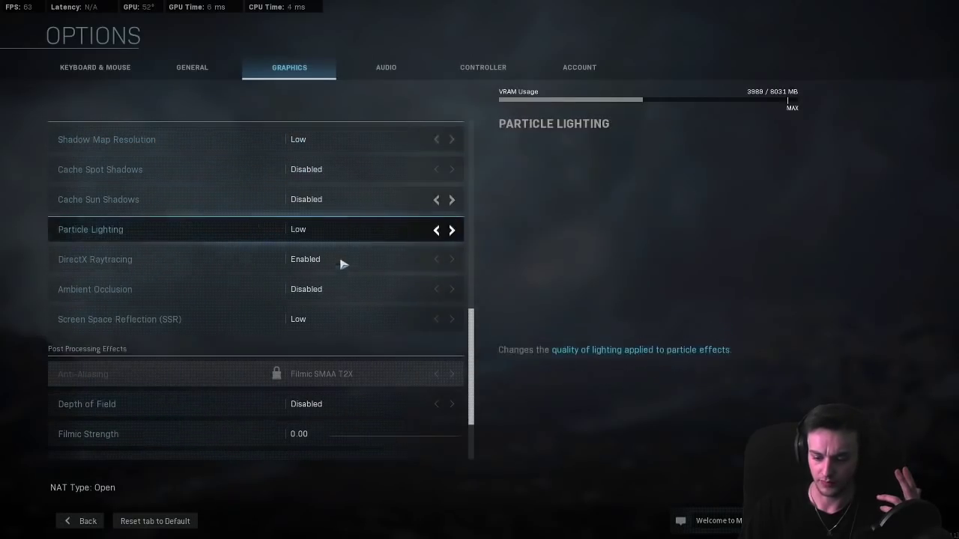
{"action": "left_click", "coordinate": [437, 259]}
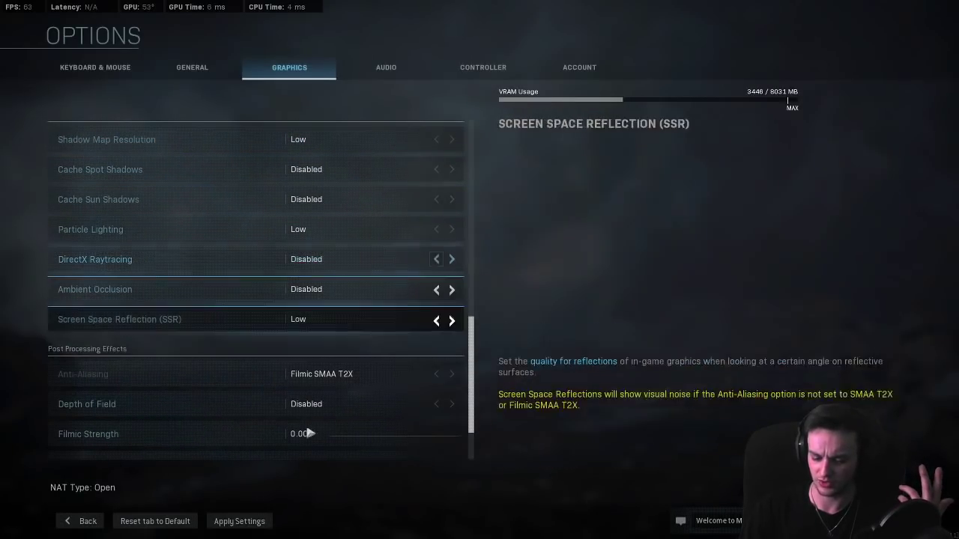
{"action": "left_click", "coordinate": [240, 517]}
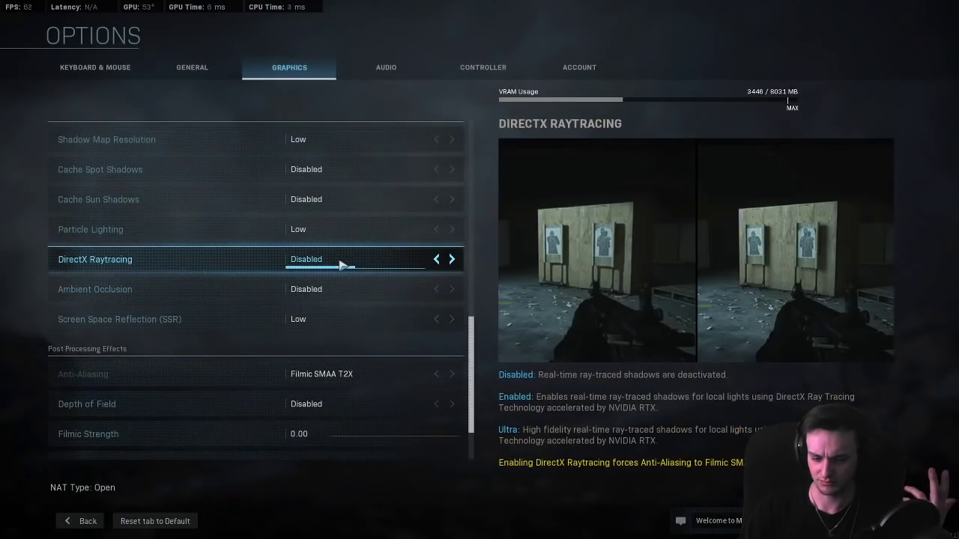
Step: Examine the advanced custom framerate limits for gameplay, menus and out-of-focus in the graphics options, and collapse them
{"action": "scroll", "coordinate": [341, 263], "scroll_direction": "up", "scroll_amount": 10}
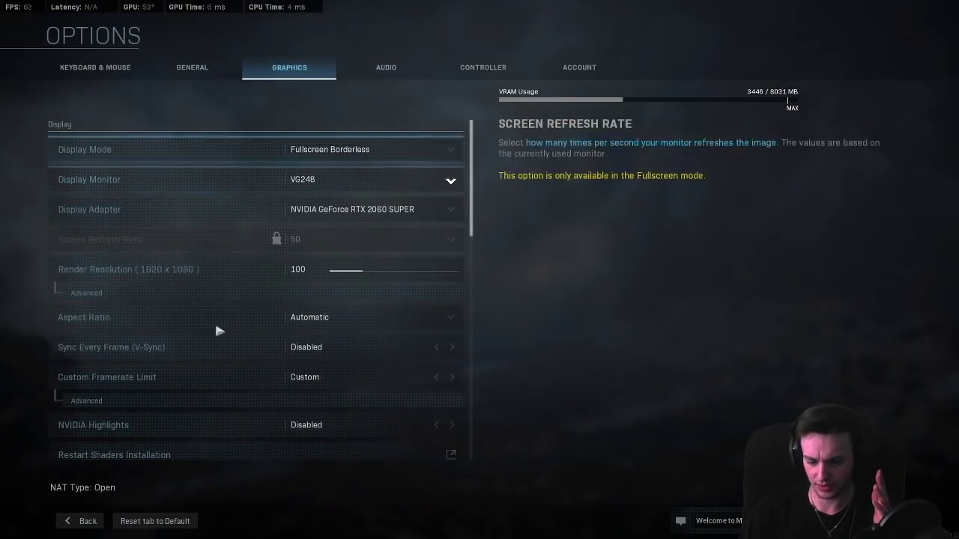
{"action": "scroll", "coordinate": [221, 330], "scroll_direction": "down", "scroll_amount": 2}
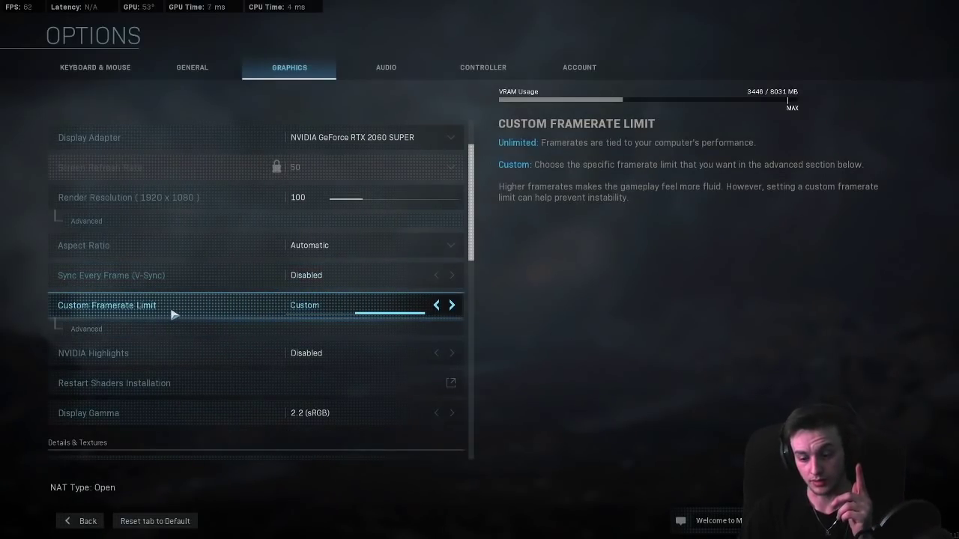
{"action": "left_click", "coordinate": [144, 327]}
{"action": "scroll", "coordinate": [187, 299], "scroll_direction": "down", "scroll_amount": 3}
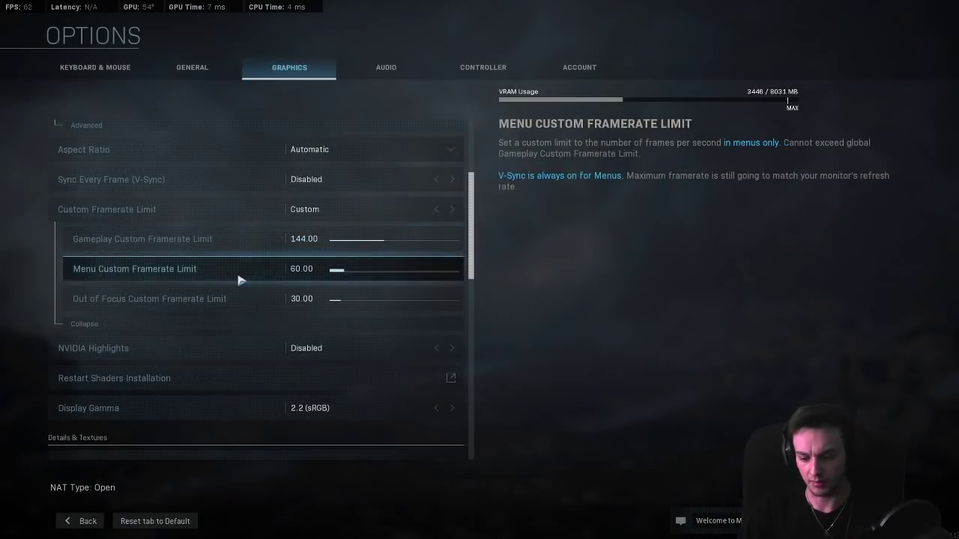
{"action": "key", "text": "Up"}
{"action": "key", "text": "Up"}
{"action": "key", "text": "Up"}
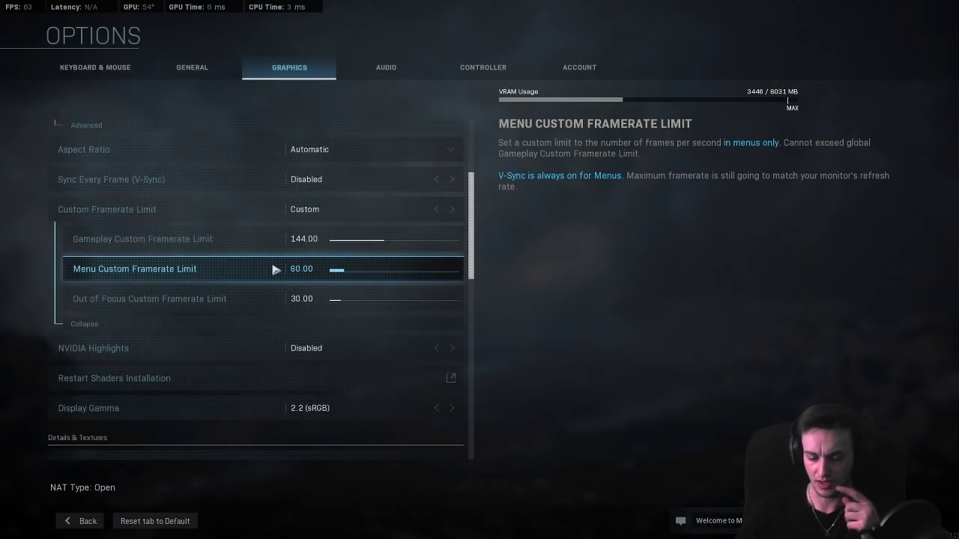
{"action": "left_click", "coordinate": [188, 324]}
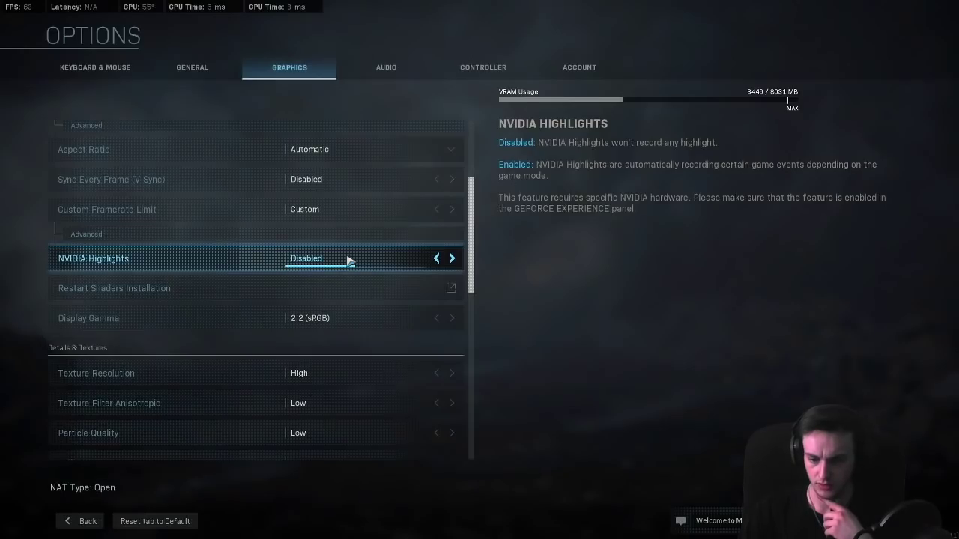
Step: Set the Field of View to 95.44 in the general options
{"action": "scroll", "coordinate": [347, 260], "scroll_direction": "down", "scroll_amount": 3}
{"action": "left_click", "coordinate": [201, 71]}
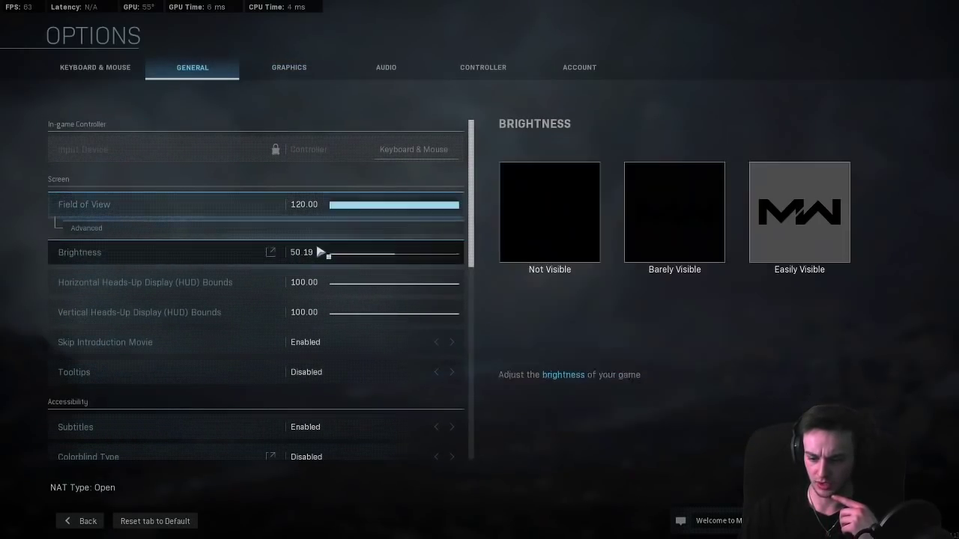
{"action": "left_click_drag", "start_coordinate": [455, 208], "coordinate": [419, 208]}
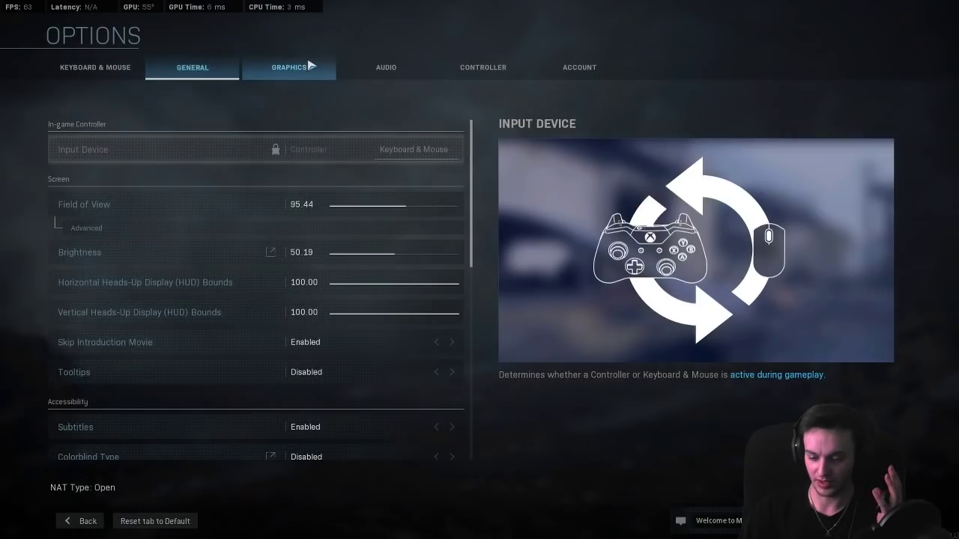
Step: Lower the Anti-Aliasing level among the graphics post-processing effects and apply the settings
{"action": "left_click", "coordinate": [310, 66]}
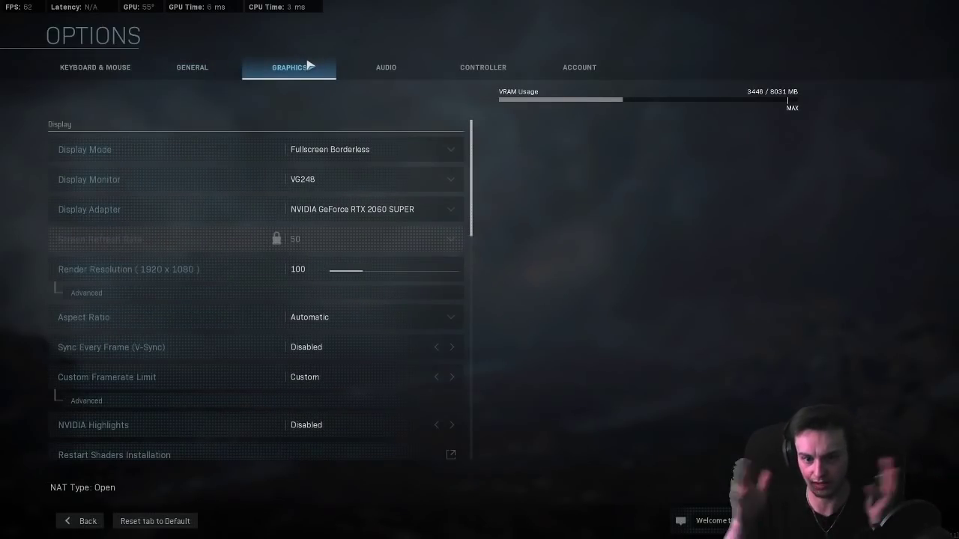
{"action": "scroll", "coordinate": [300, 294], "scroll_direction": "down", "scroll_amount": 5}
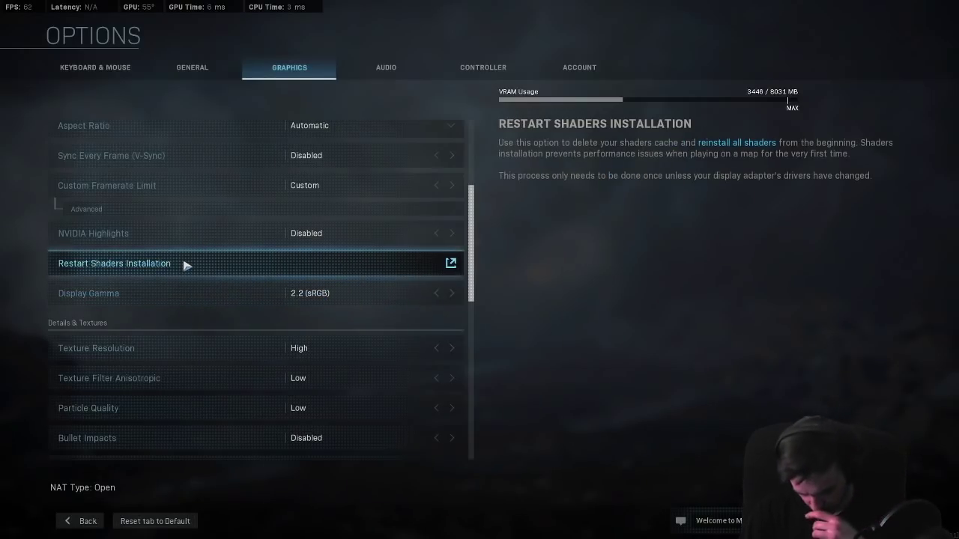
{"action": "scroll", "coordinate": [184, 263], "scroll_direction": "down", "scroll_amount": 10}
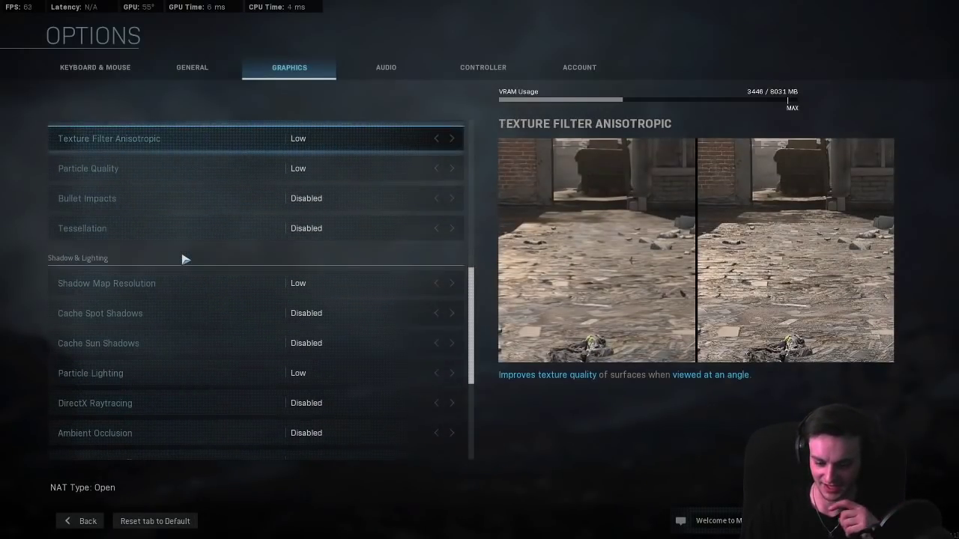
{"action": "scroll", "coordinate": [314, 321], "scroll_direction": "down", "scroll_amount": 4}
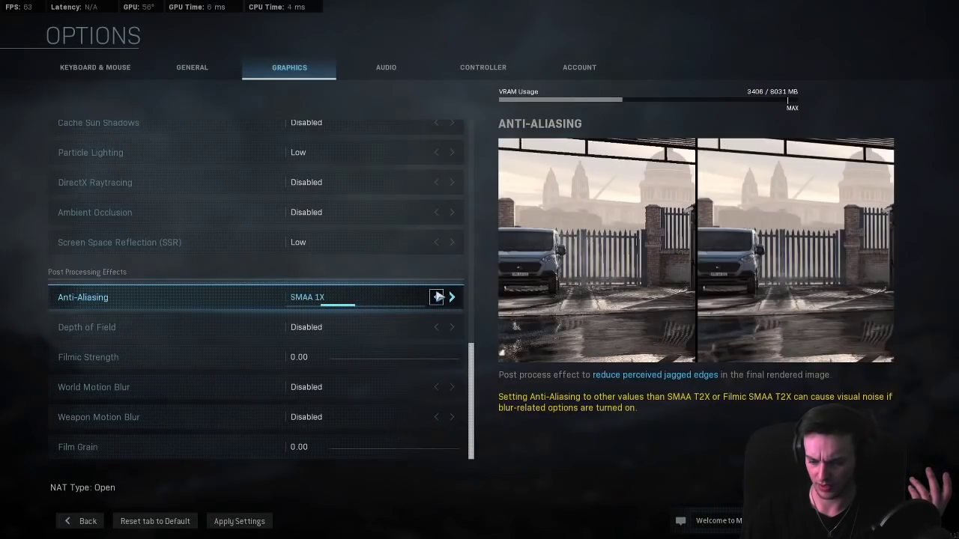
{"action": "left_click", "coordinate": [439, 296]}
{"action": "left_click", "coordinate": [239, 521]}
{"action": "scroll", "coordinate": [300, 375], "scroll_direction": "up", "scroll_amount": 3}
{"action": "scroll", "coordinate": [300, 374], "scroll_direction": "up", "scroll_amount": 2}
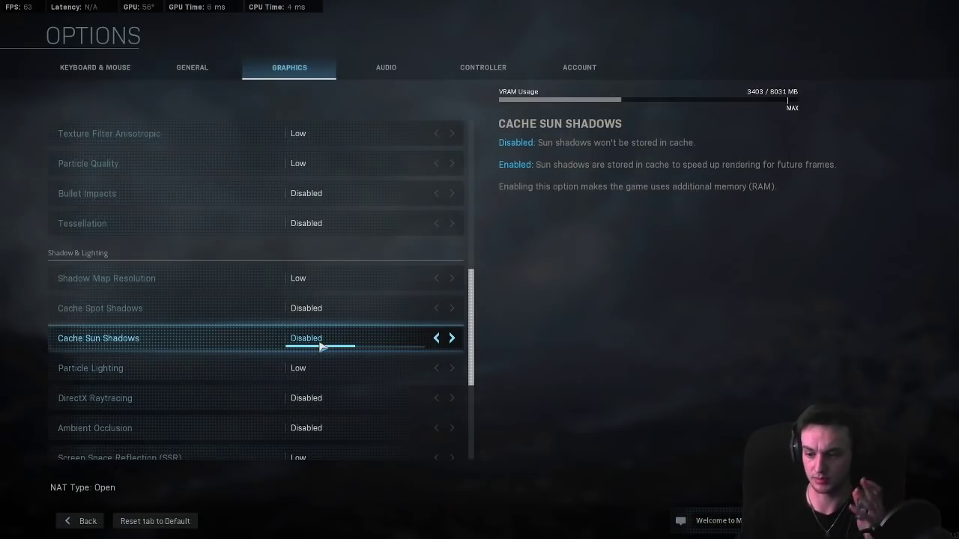
Step: Leave the options and start searching for a Shoot House 24/7 match, looking at the weapons page while waiting
{"action": "left_click", "coordinate": [87, 520]}
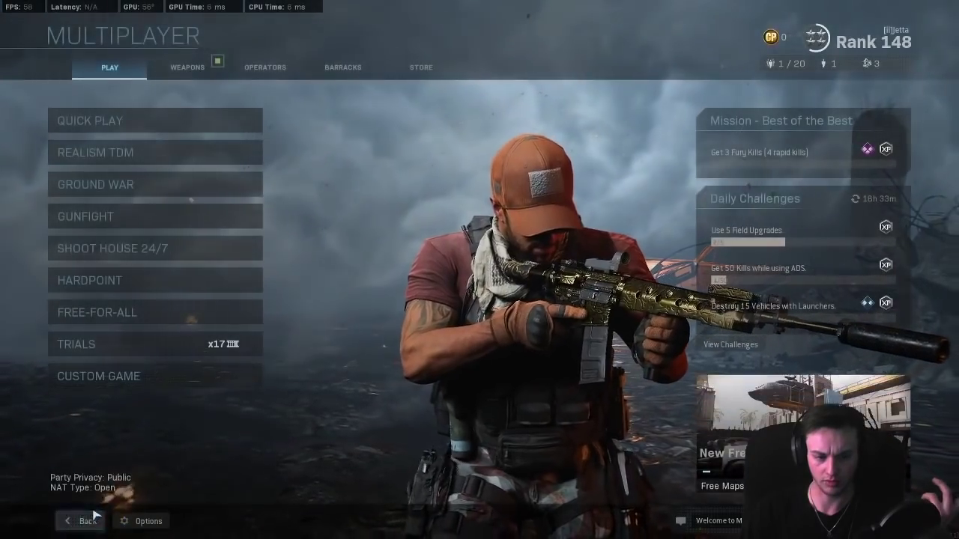
{"action": "left_click", "coordinate": [188, 248]}
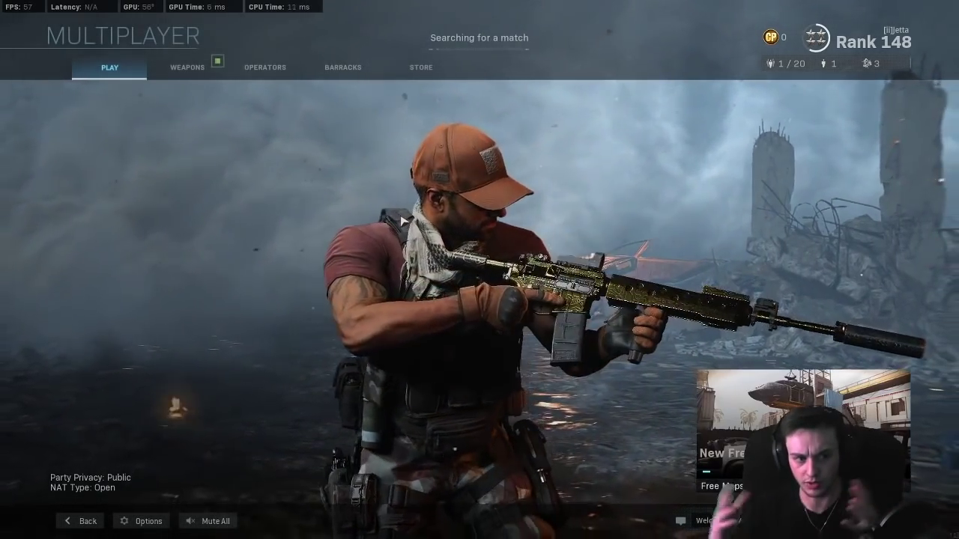
{"action": "left_click", "coordinate": [167, 69]}
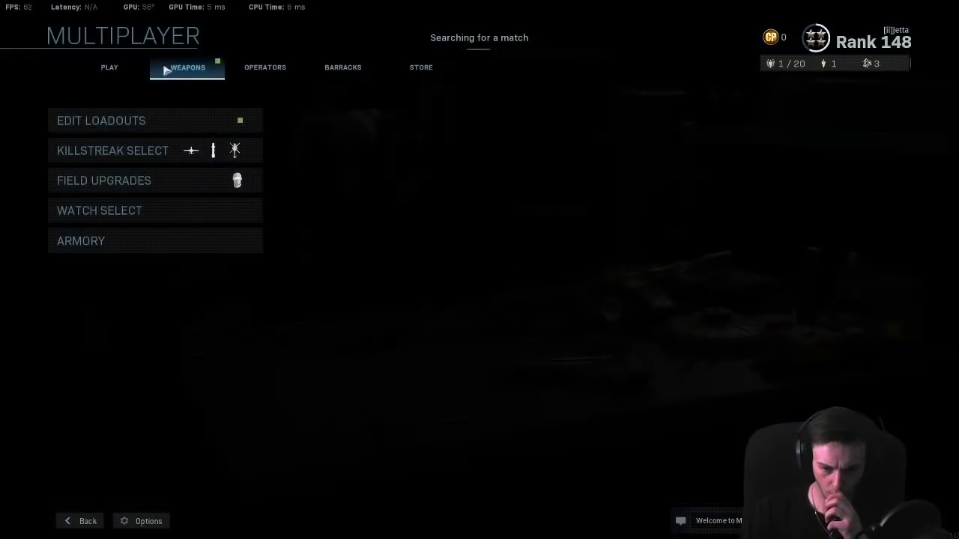
{"action": "left_click", "coordinate": [120, 68]}
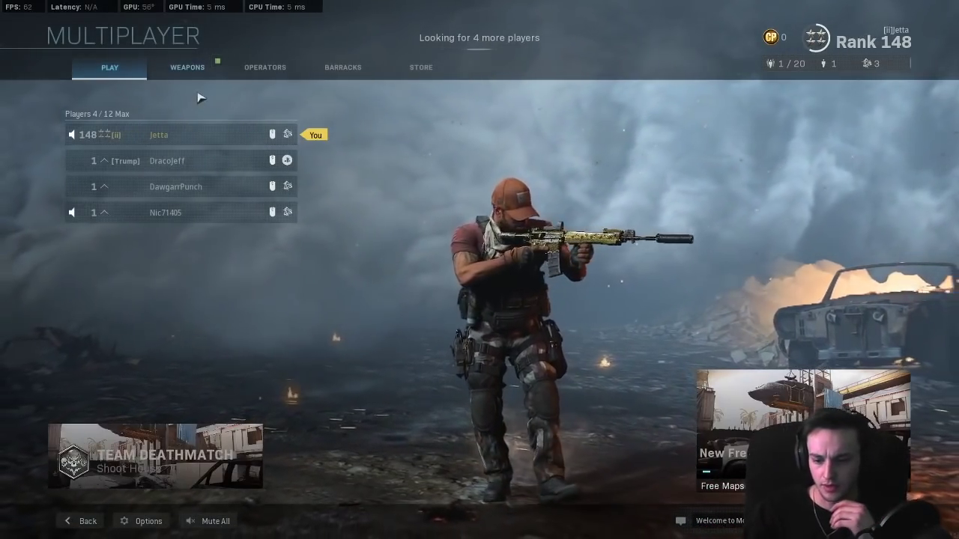
Step: Look over Custom Loadout 2 and its 725 shotgun in the weapons loadout editor, and return to the weapons overview
{"action": "left_click", "coordinate": [219, 65]}
{"action": "left_click", "coordinate": [136, 72]}
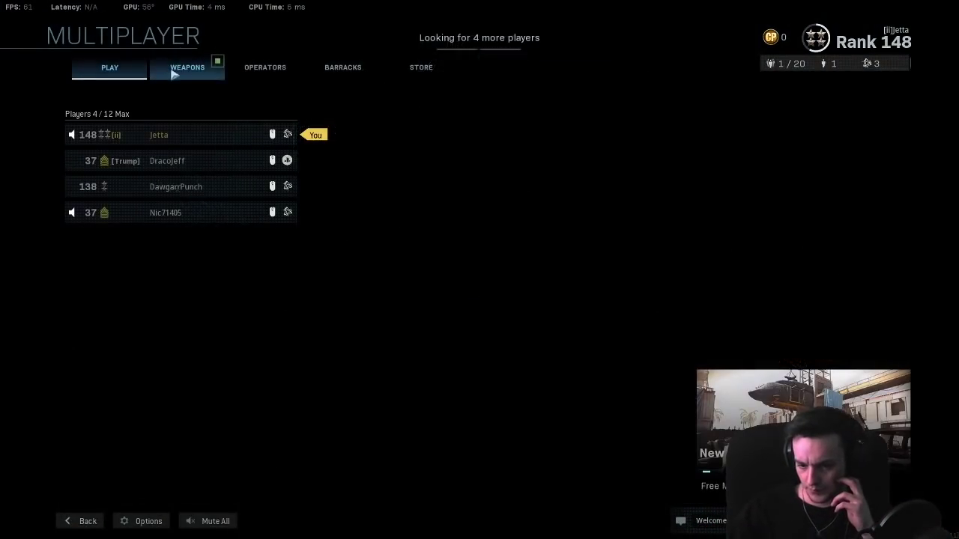
{"action": "left_click", "coordinate": [247, 67]}
{"action": "left_click", "coordinate": [188, 68]}
{"action": "left_click", "coordinate": [184, 122]}
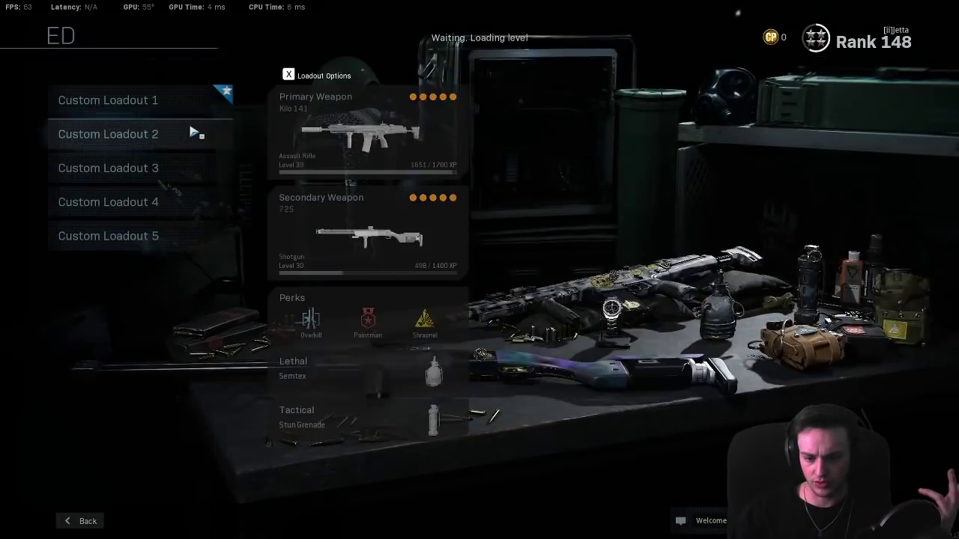
{"action": "left_click", "coordinate": [171, 132]}
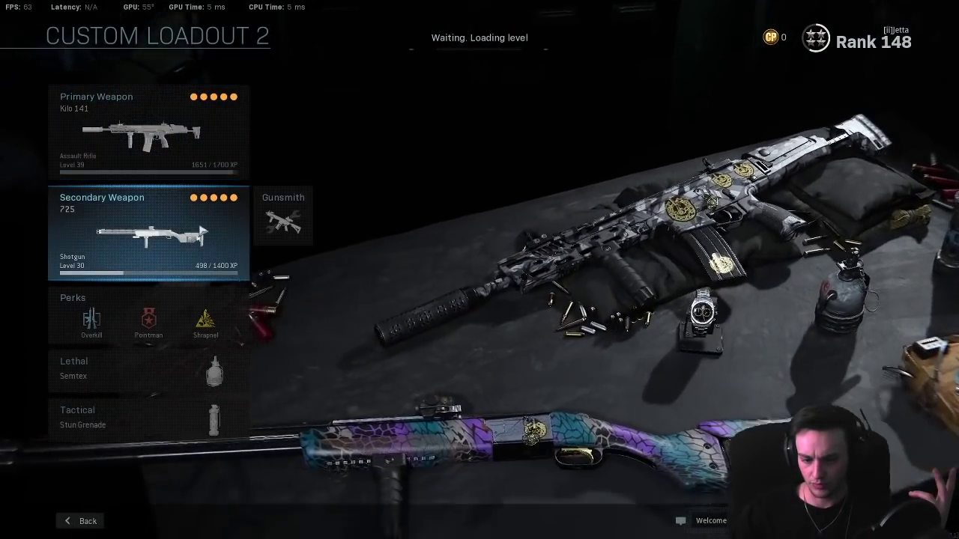
{"action": "left_click", "coordinate": [272, 202]}
{"action": "key", "text": "Escape"}
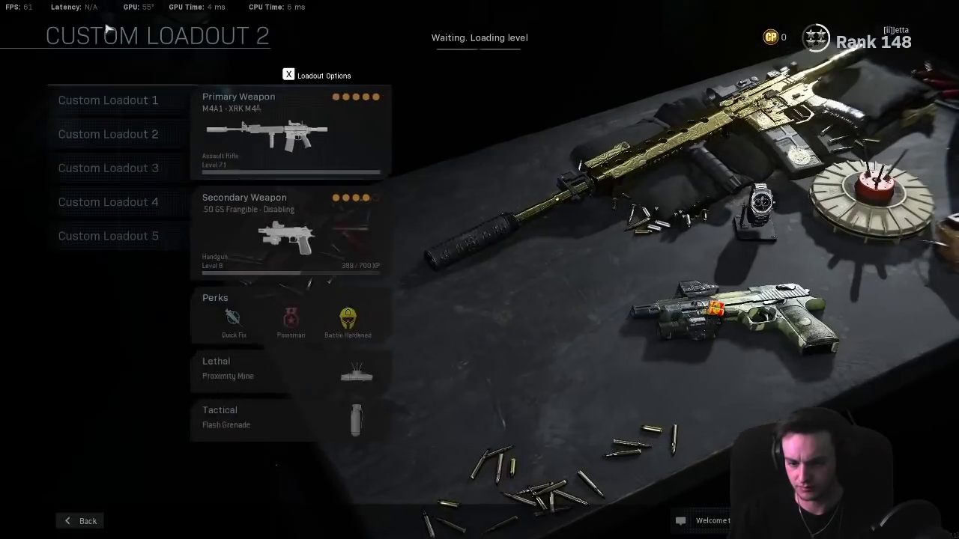
{"action": "key", "text": "Escape"}
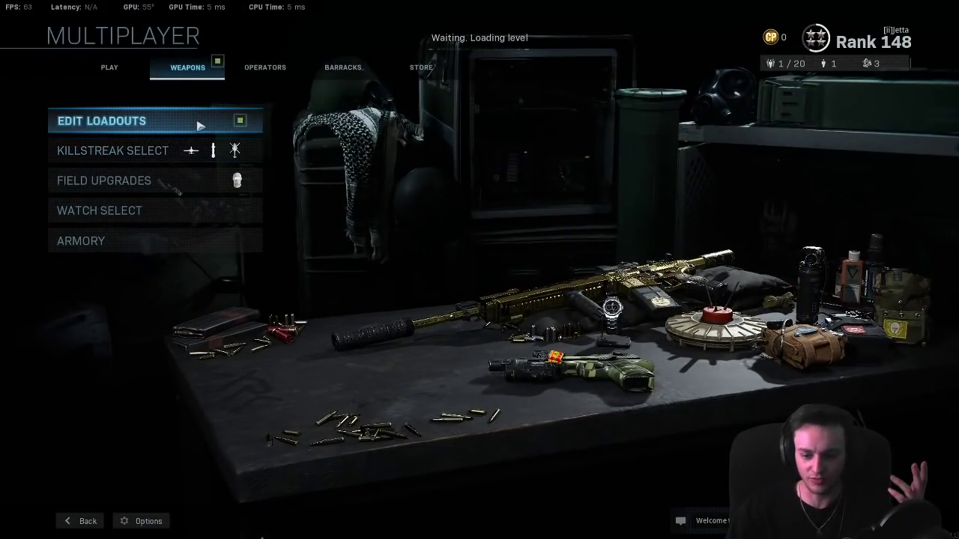
Step: Examine the M4A1's attachments in the Gunsmith for Custom Loadout 1, and back out
{"action": "left_click", "coordinate": [204, 123]}
{"action": "left_click", "coordinate": [191, 99]}
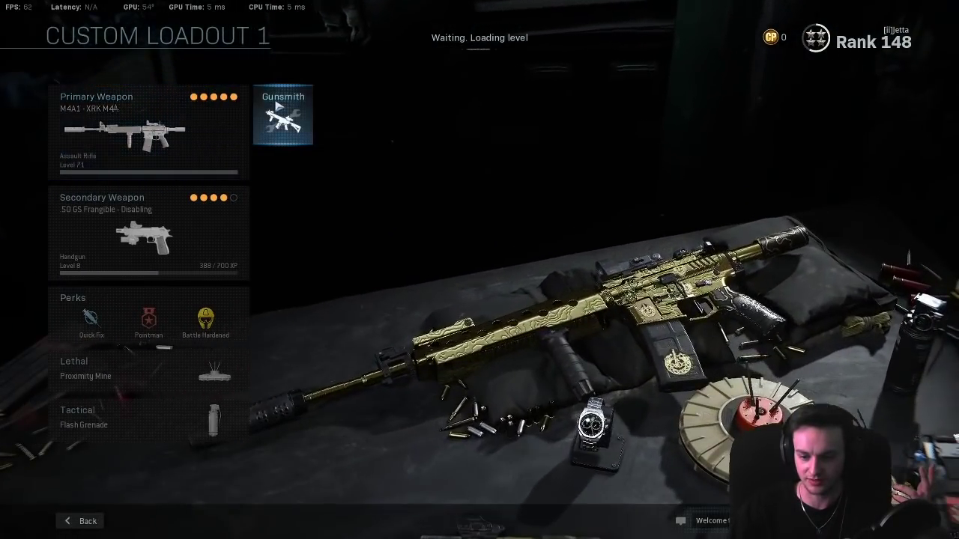
{"action": "left_click", "coordinate": [277, 105]}
{"action": "left_click", "coordinate": [169, 67]}
{"action": "left_click", "coordinate": [112, 64]}
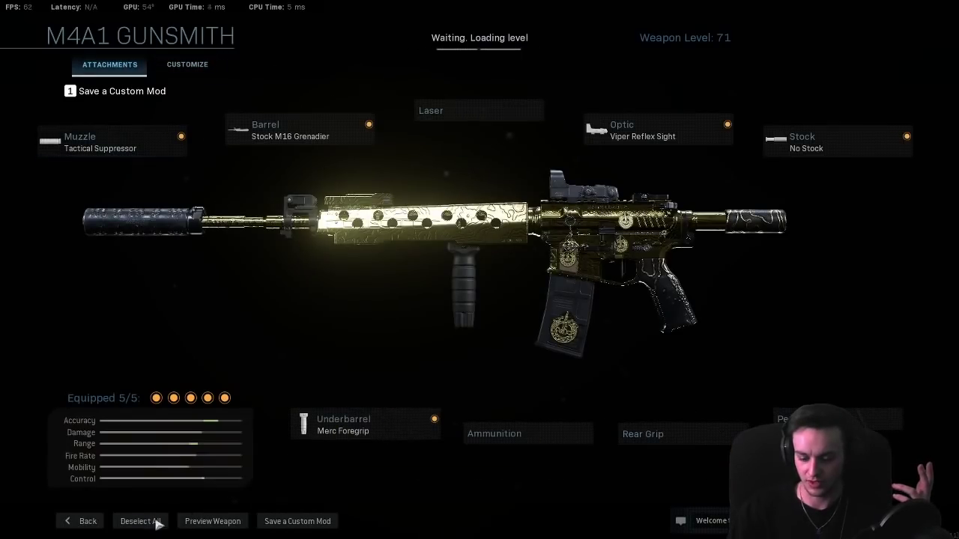
{"action": "left_click", "coordinate": [84, 522]}
{"action": "left_click", "coordinate": [87, 521]}
{"action": "left_click", "coordinate": [86, 520]}
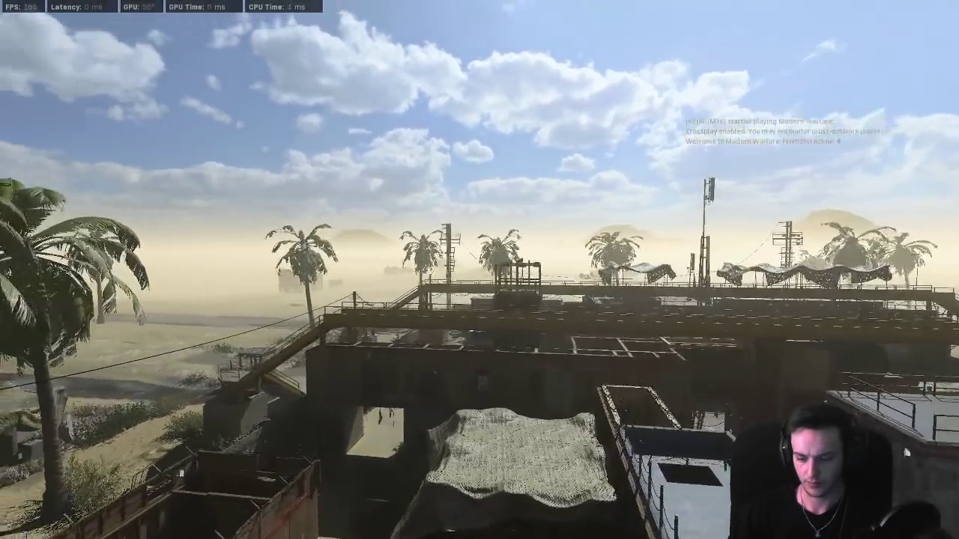
Step: Move the Task Manager window away from the loadout list and choose Custom Loadout 5 for the match
{"action": "key", "text": "Escape"}
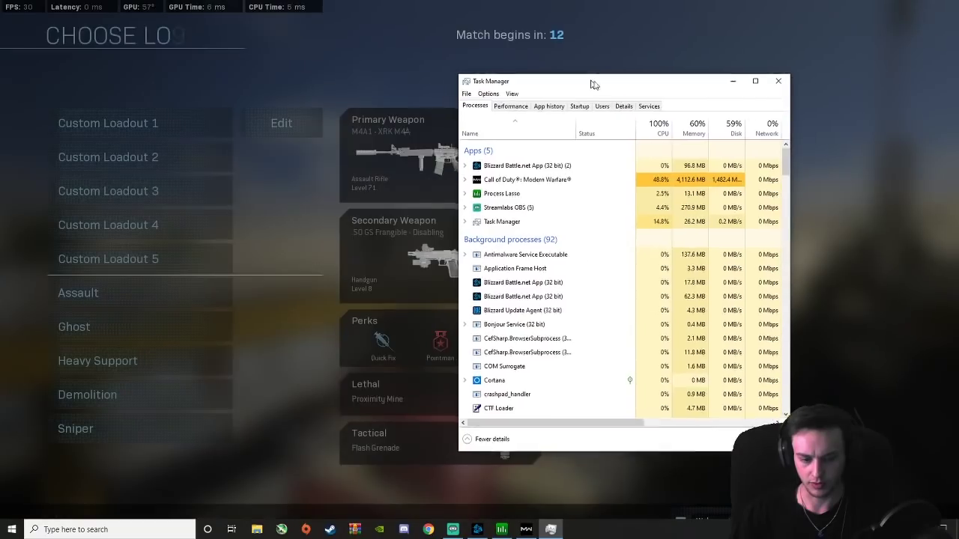
{"action": "left_click_drag", "start_coordinate": [593, 84], "coordinate": [767, 134]}
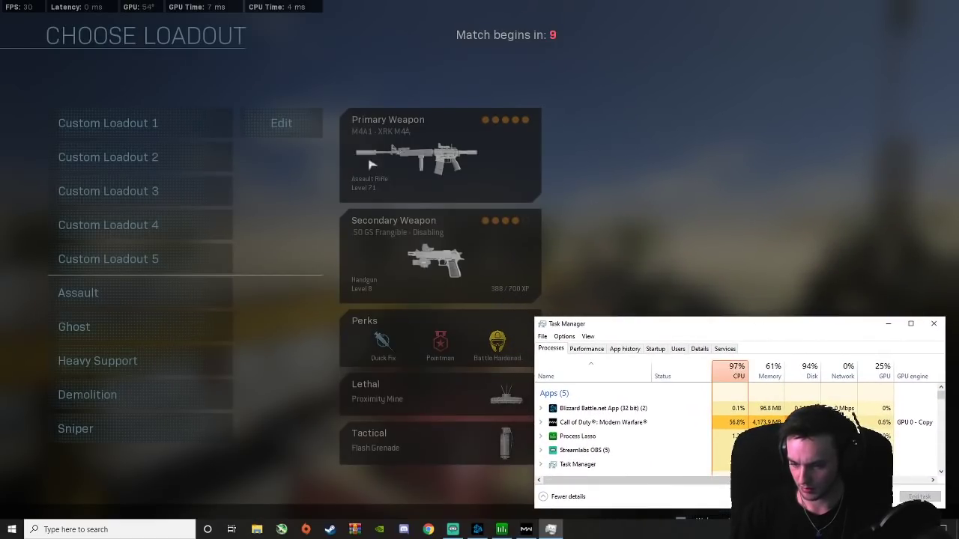
{"action": "left_click", "coordinate": [163, 133]}
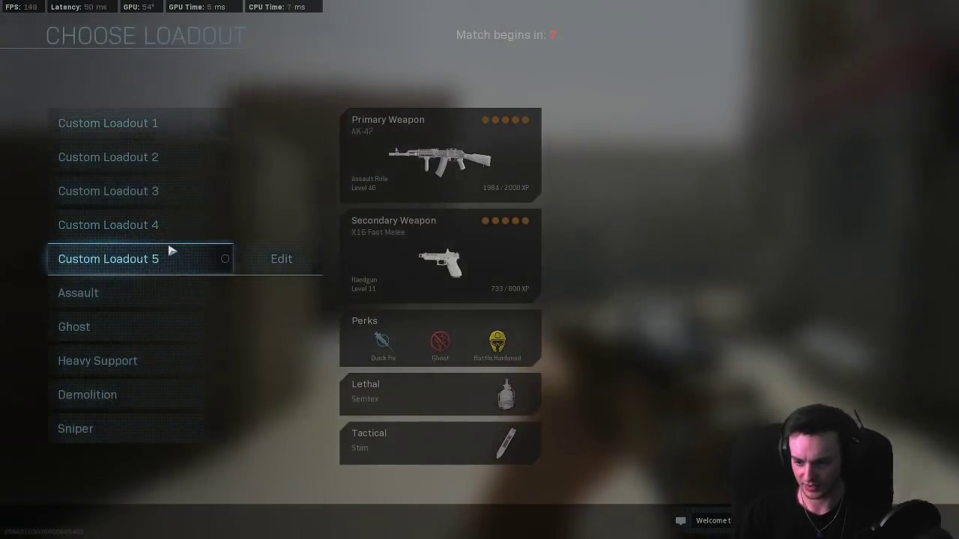
{"action": "left_click", "coordinate": [171, 254]}
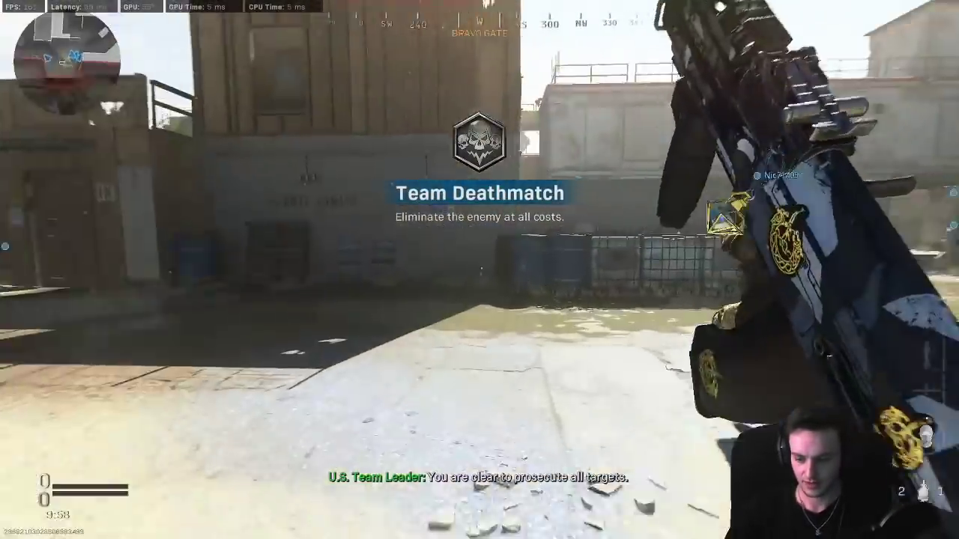
Step: Advance through the Back Alley on Shoot House, firing and reloading the rifle along the way
{"action": "key", "text": "w"}
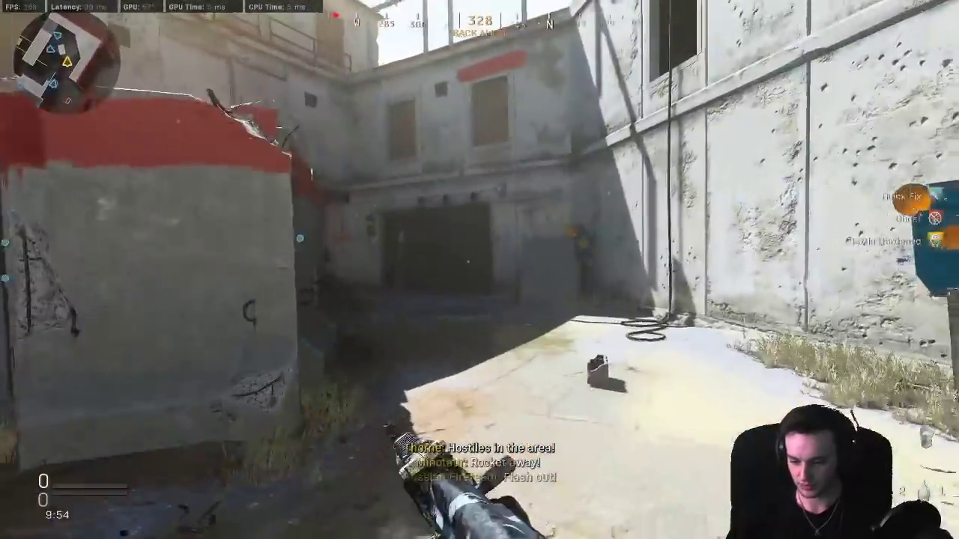
{"action": "key", "text": "w"}
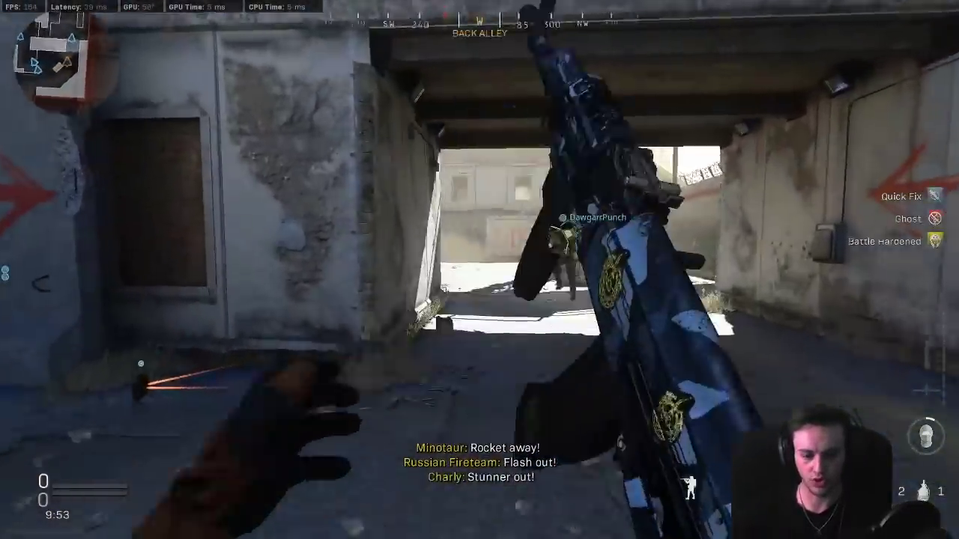
{"action": "key", "text": "w"}
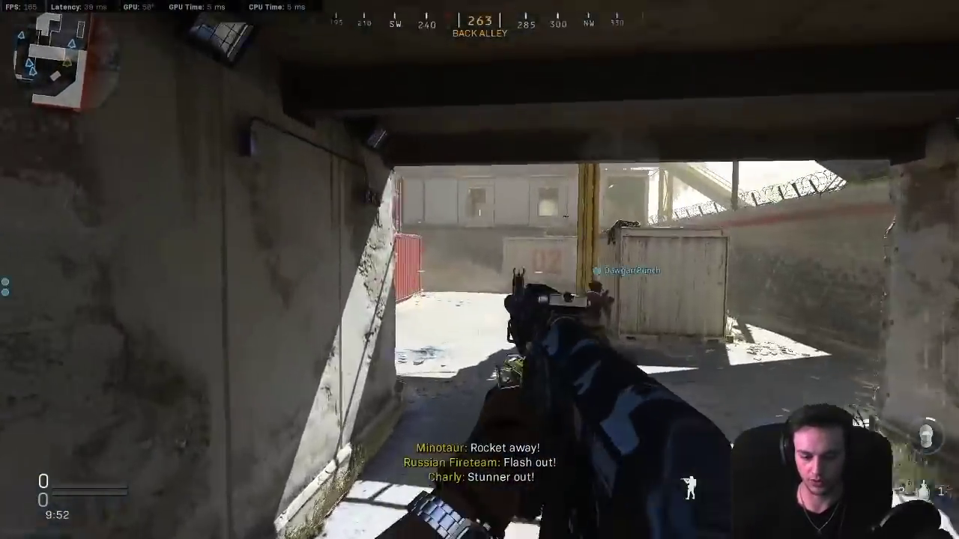
{"action": "key", "text": "w"}
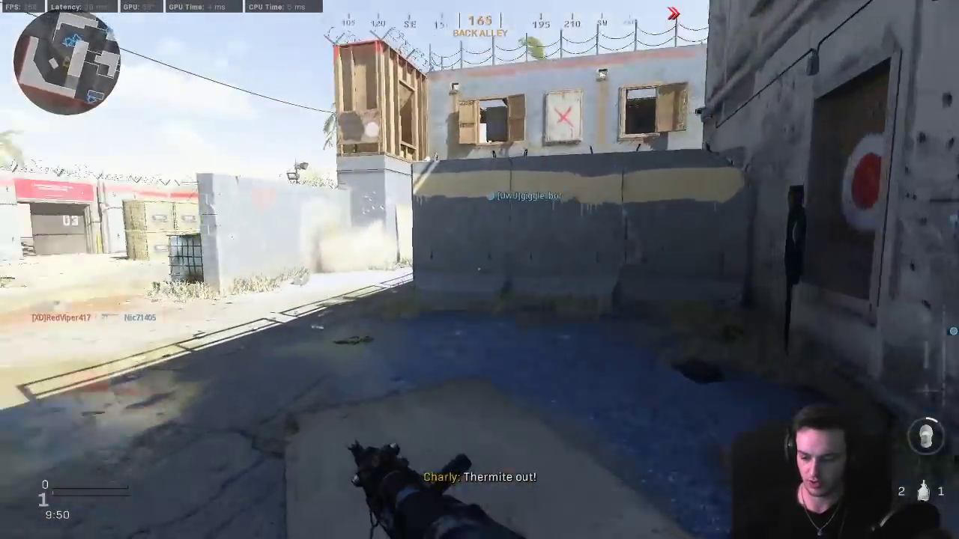
{"action": "left_click", "coordinate": [479, 269]}
{"action": "key", "text": "r"}
{"action": "key", "text": "w"}
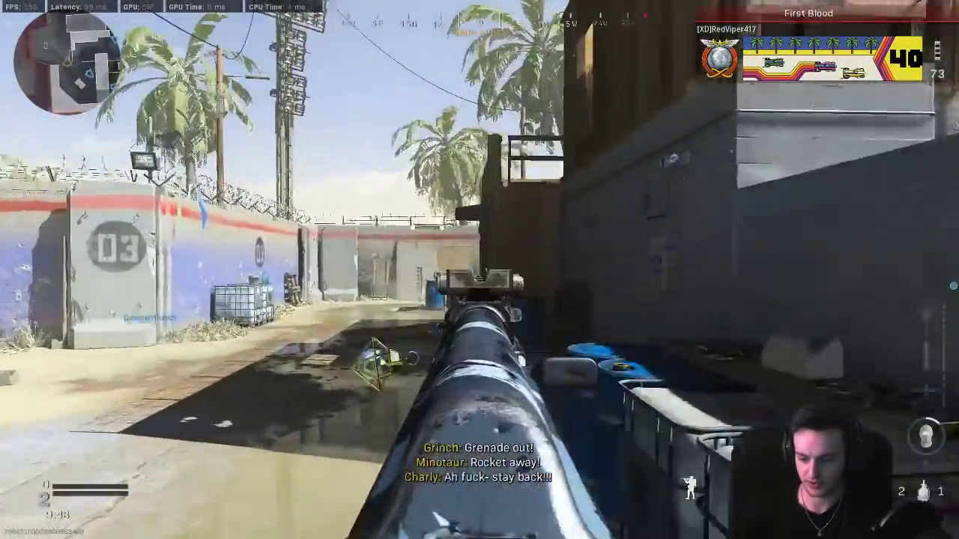
Step: Sprint on to Shanty Town, aiming down the rifle's sights on the way, and take up a position by the sand barrier
{"action": "key", "text": "shift"}
{"action": "key", "text": "w"}
{"action": "right_click", "coordinate": [479, 270]}
{"action": "key", "text": "a"}
{"action": "key", "text": "w"}
{"action": "key", "text": "shift"}
{"action": "key", "text": "w"}
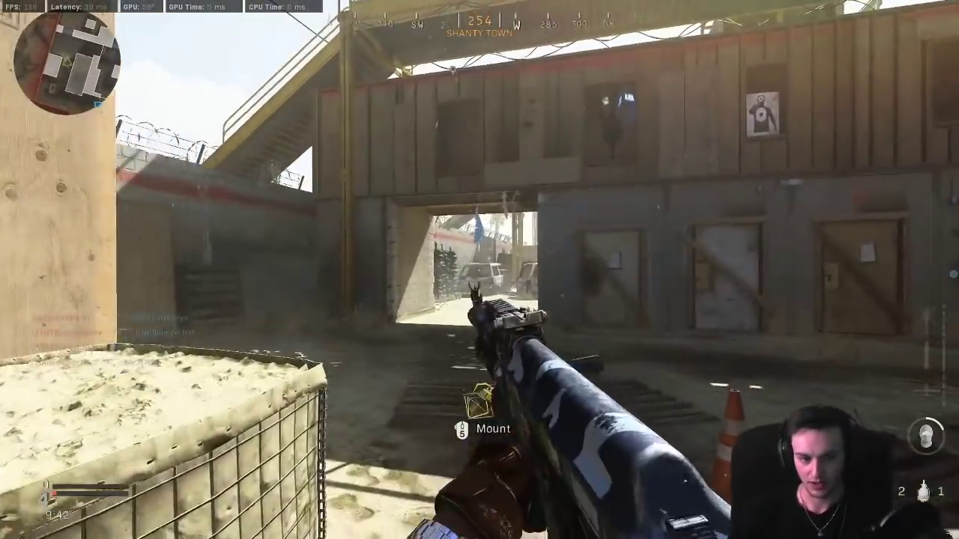
{"action": "key", "text": "d"}
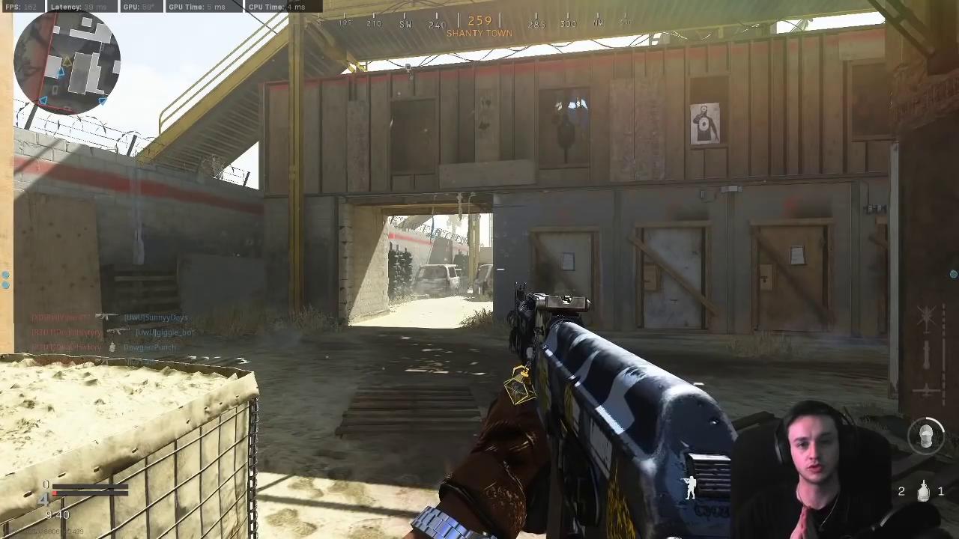